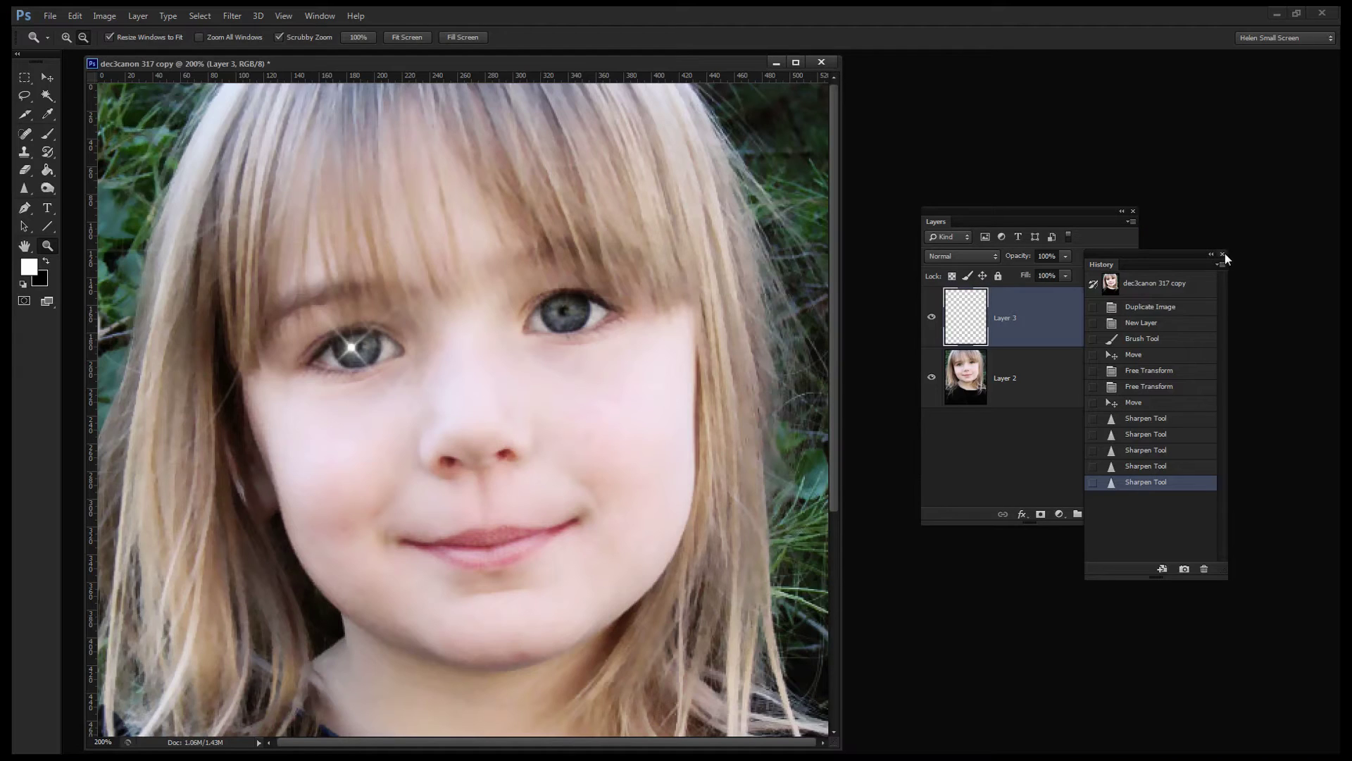
# Close the History panel and toggle Layer 3's visibility off and on to compare the sparkle.
pyautogui.click(1224, 253)
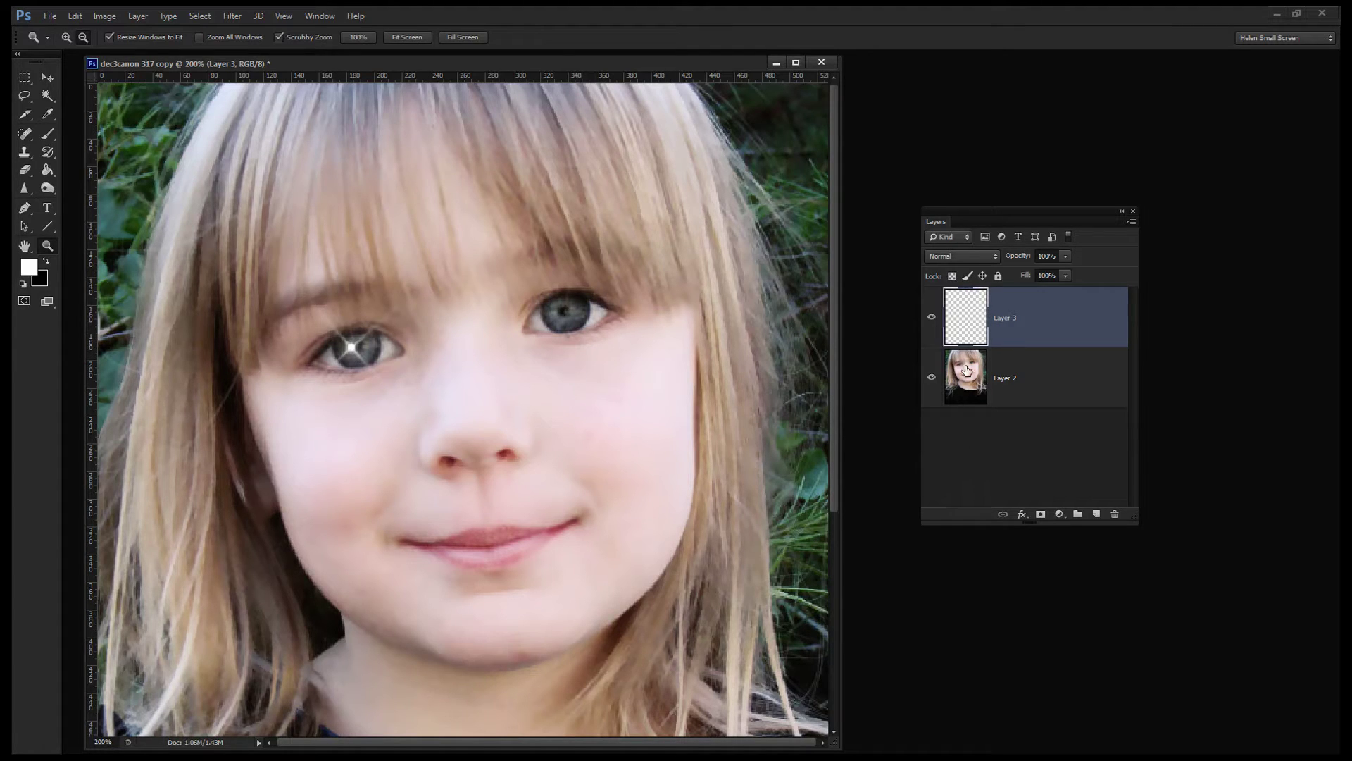
pyautogui.click(930, 319)
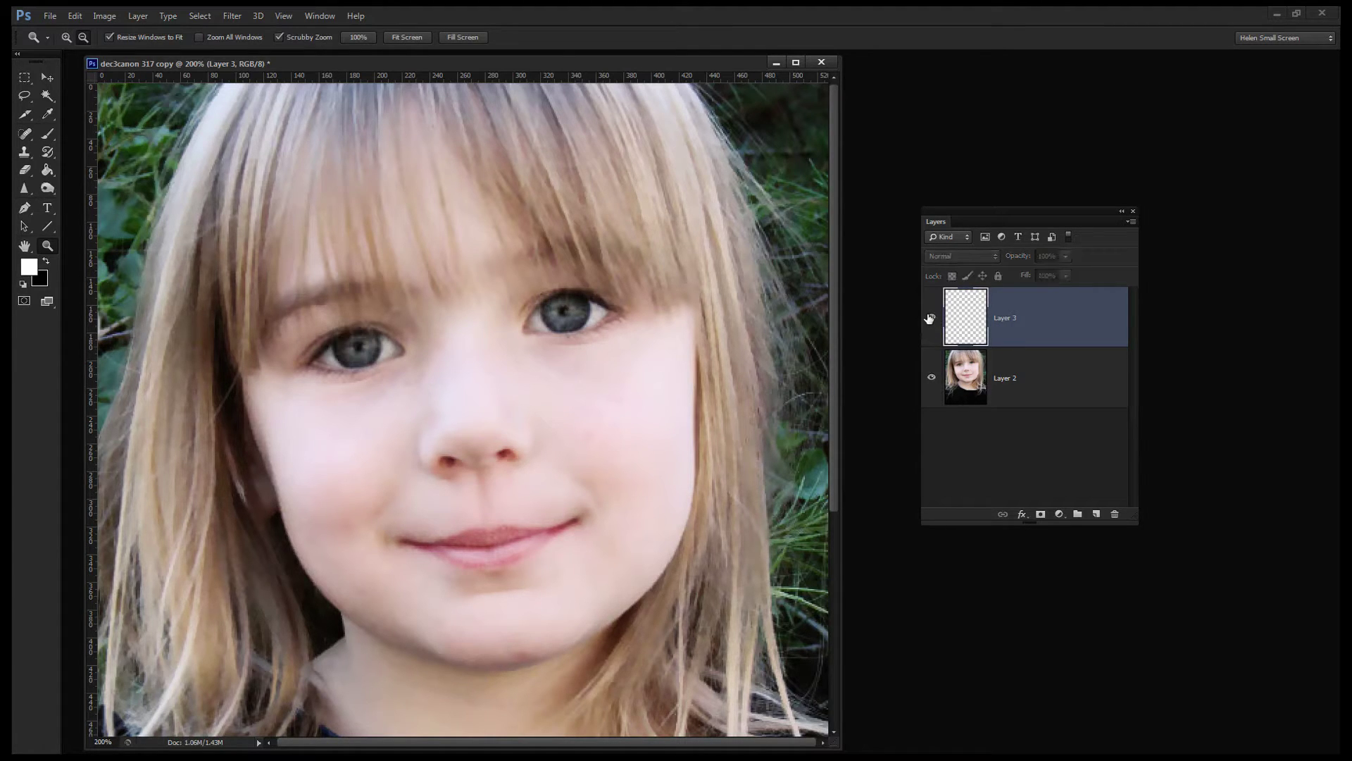
pyautogui.click(931, 318)
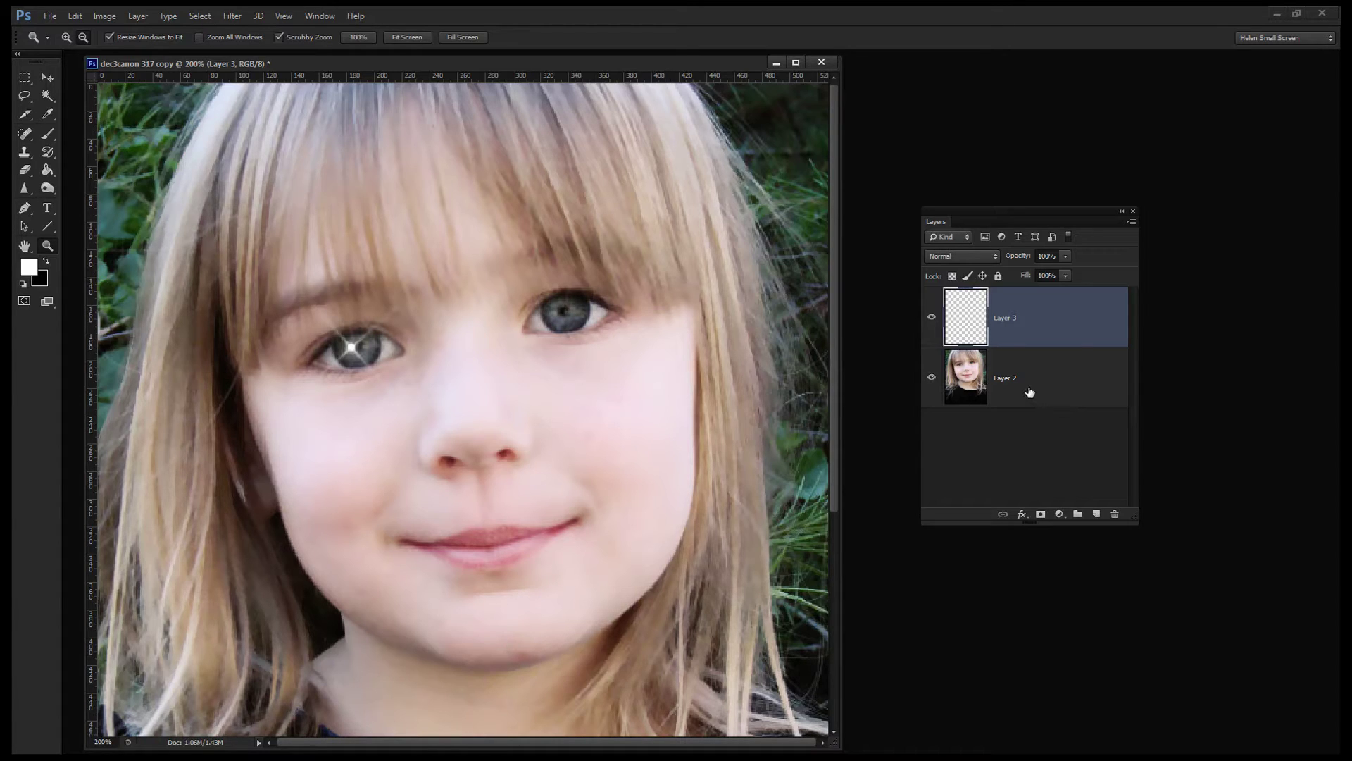
# Close the sparkle copy, zoom the original portrait's face to 200%, then switch to Chrome.
pyautogui.click(775, 62)
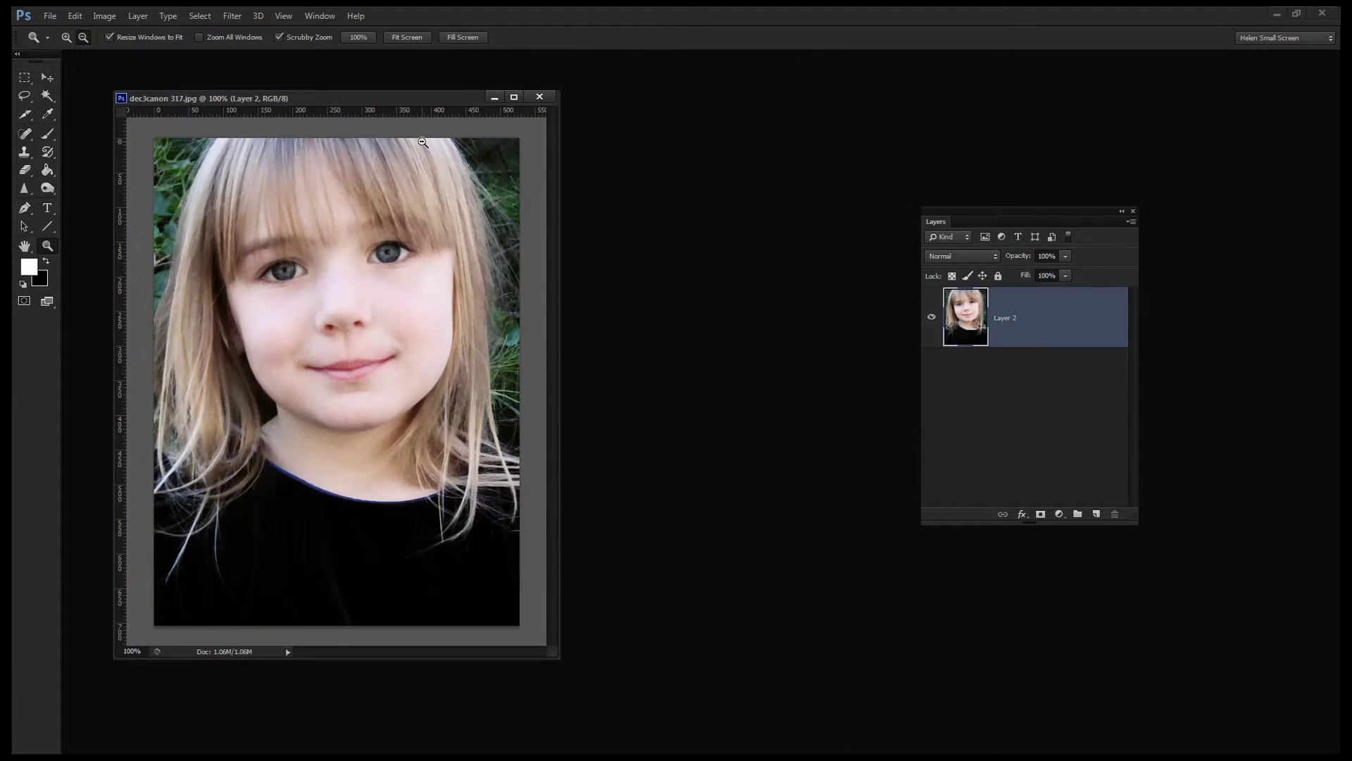
pyautogui.press('alt')
pyautogui.click(297, 370)
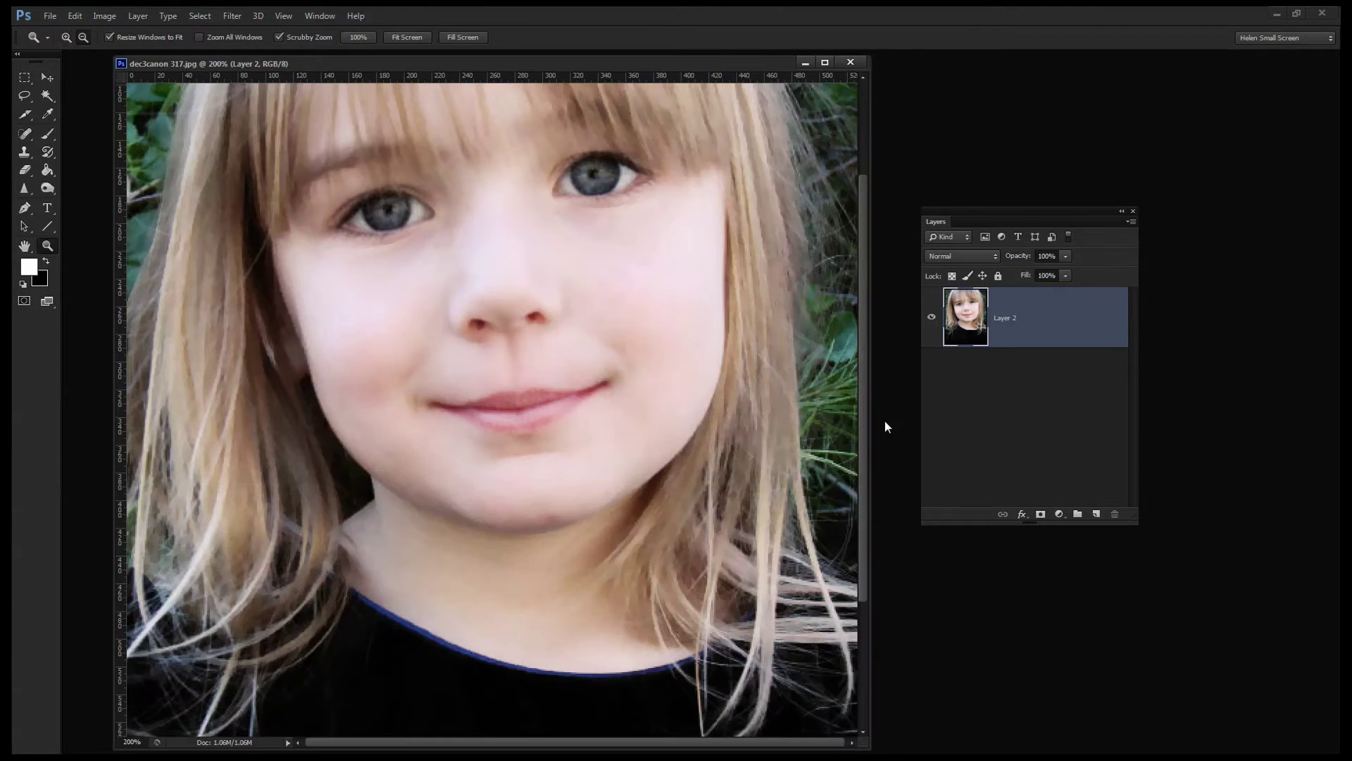
pyautogui.moveTo(866, 453); pyautogui.dragTo(867, 339)
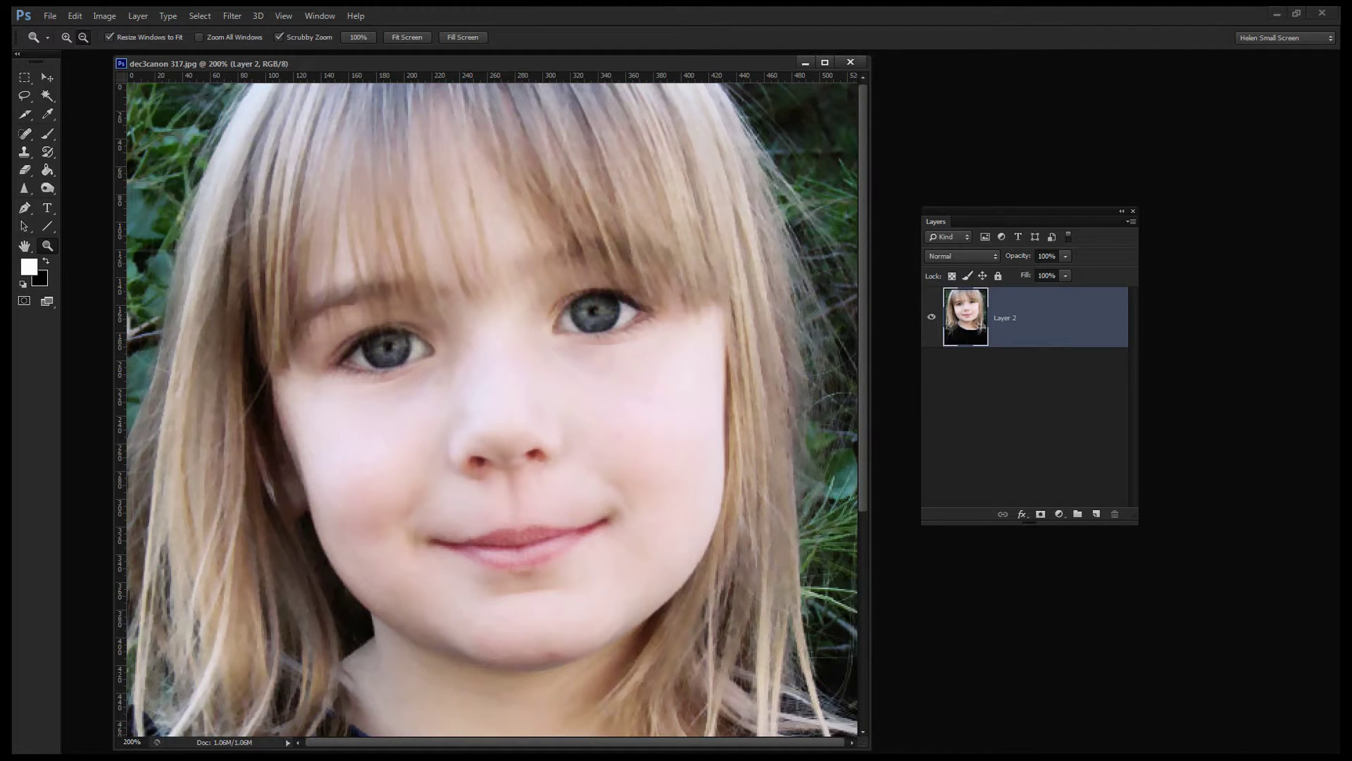
pyautogui.hotkey('alt', 'Tab')
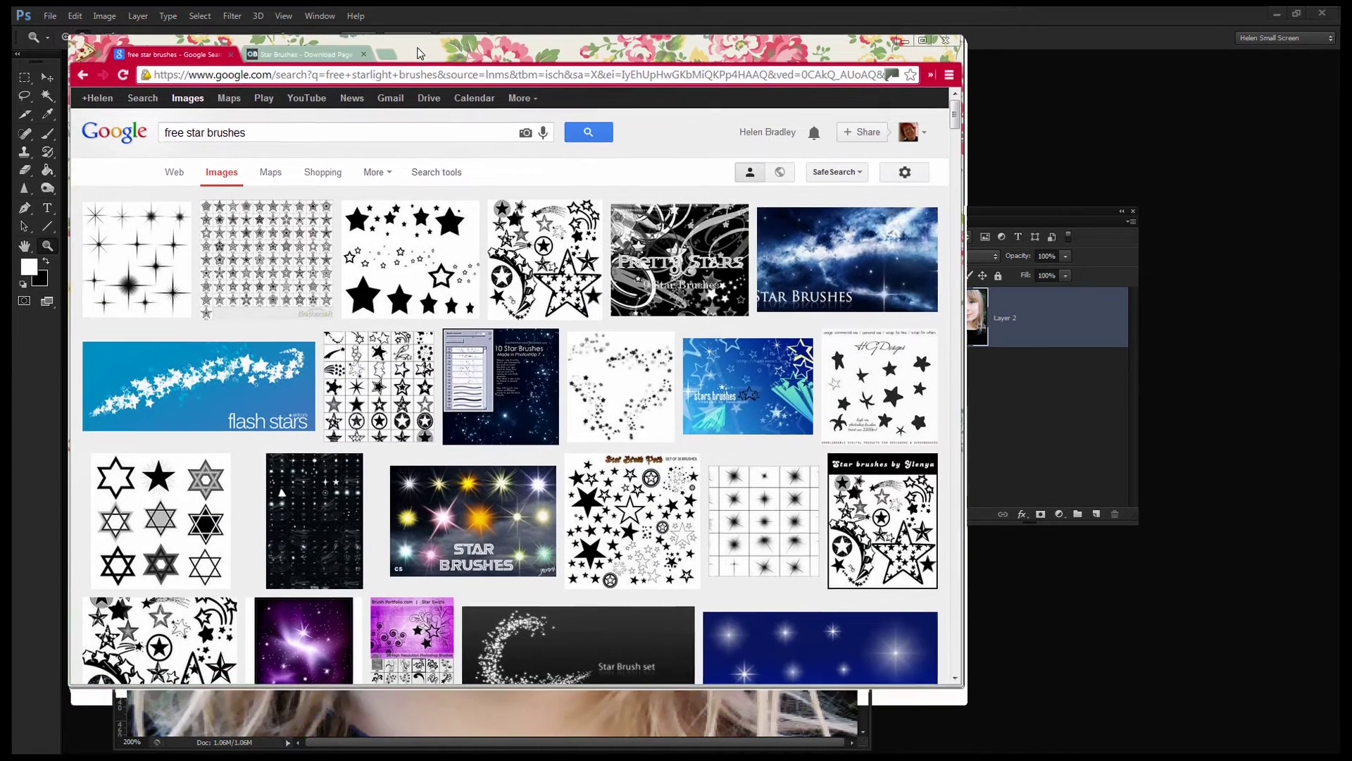
# Download the Star Brushes set from the QBrushes download page and open its zip.
pyautogui.moveTo(418, 79); pyautogui.dragTo(408, 48)
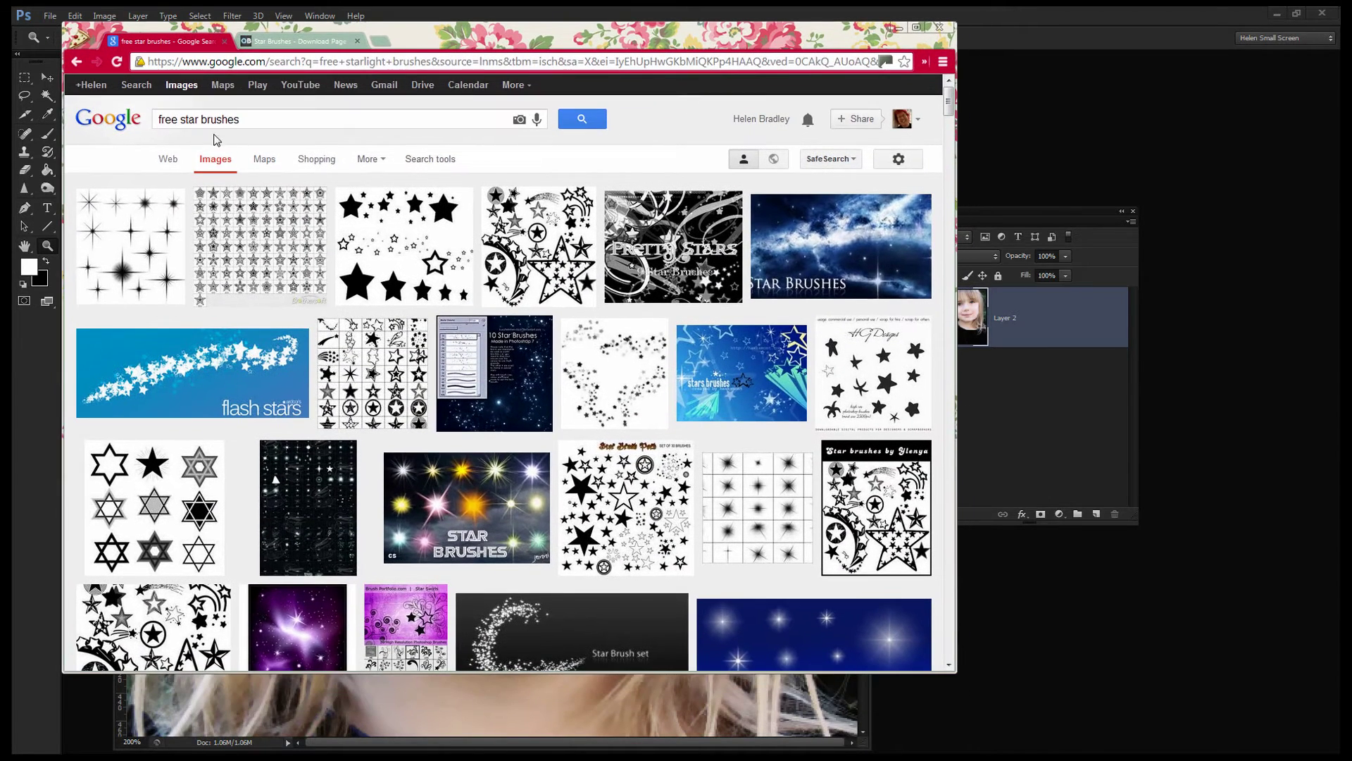
pyautogui.click(293, 41)
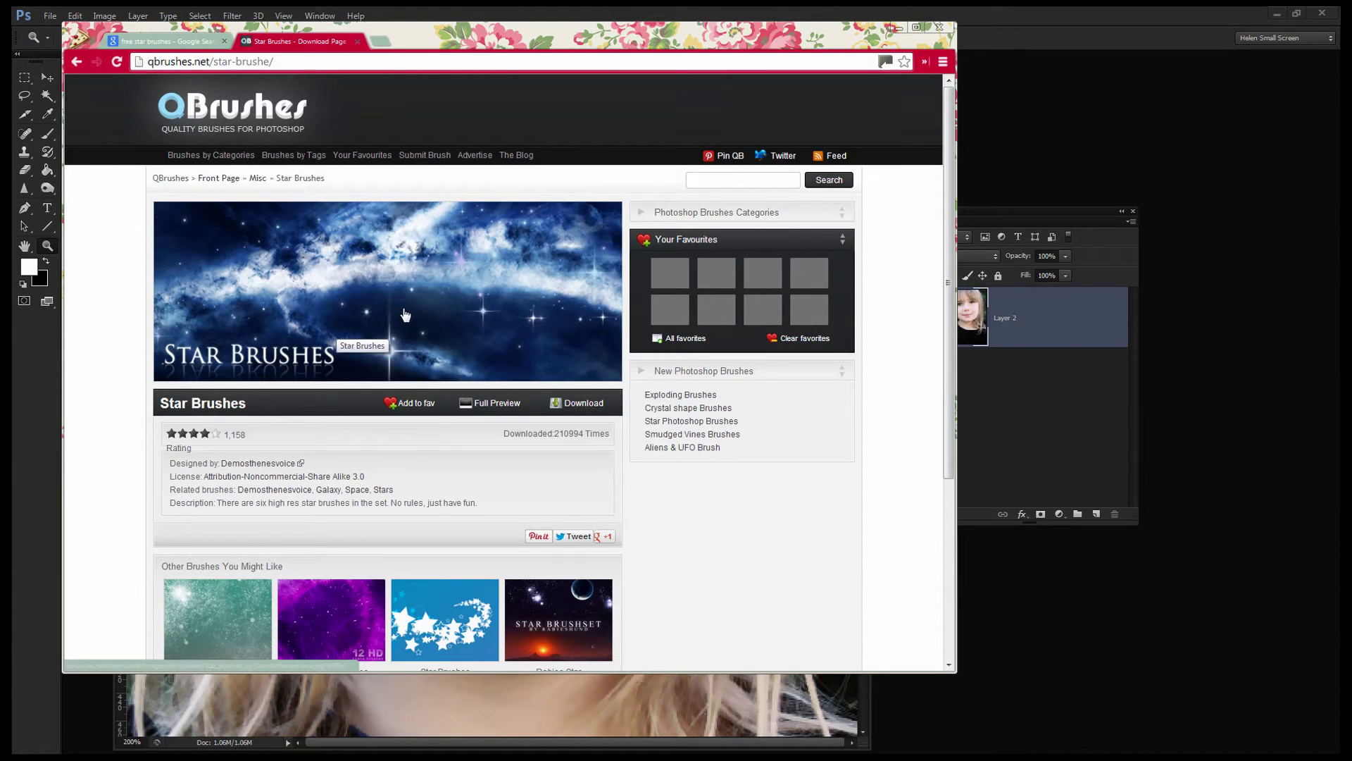
pyautogui.click(561, 406)
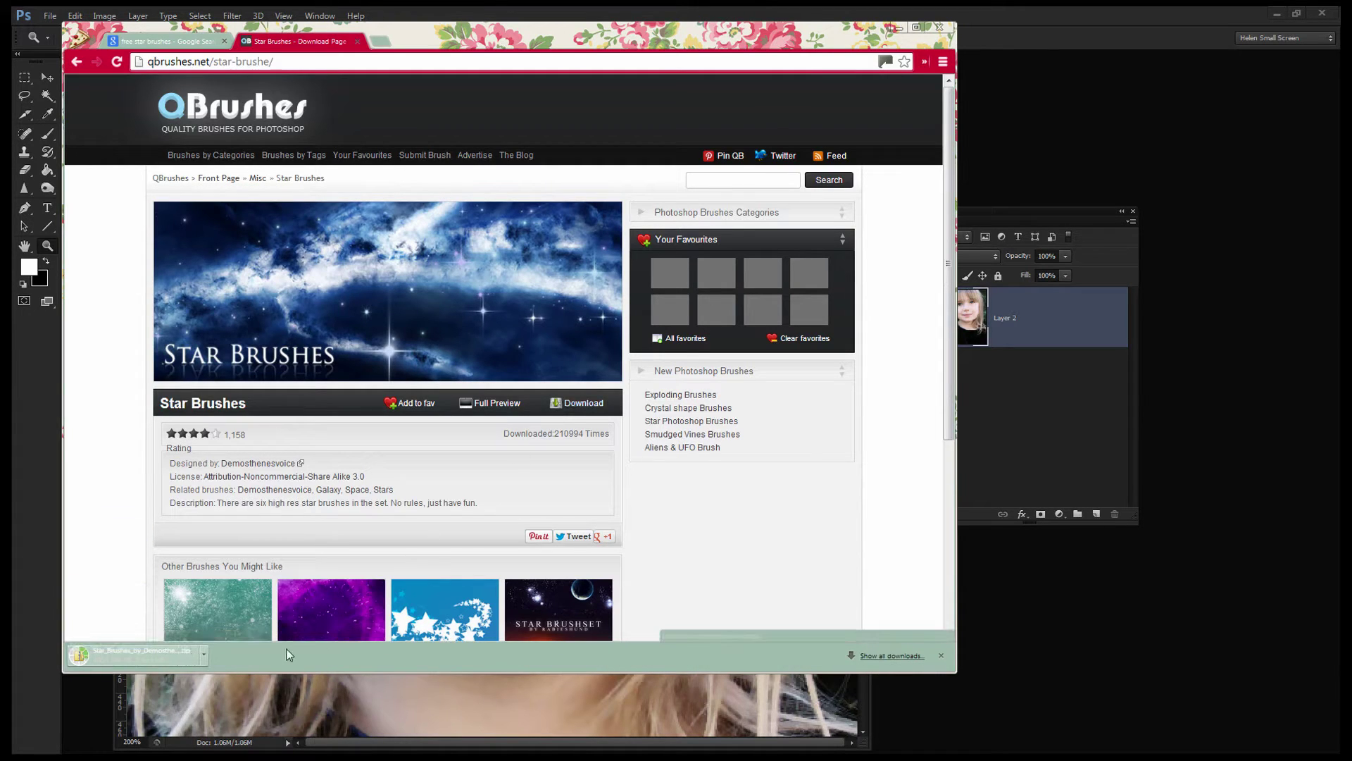
pyautogui.click(155, 660)
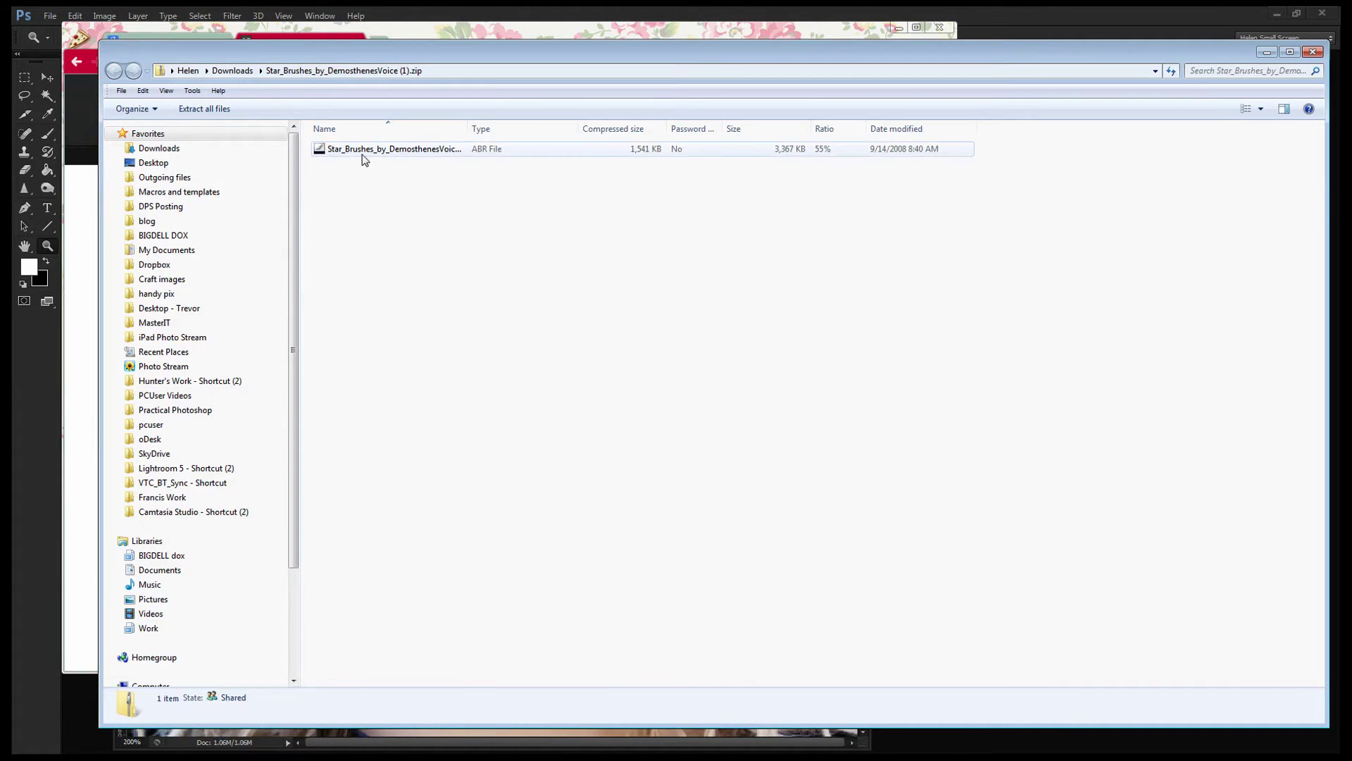
# Extract the star brushes zip to the default Star_Brushes_by_DemosthenesVoice (1) folder in Downloads.
pyautogui.moveTo(467, 129); pyautogui.dragTo(523, 129)
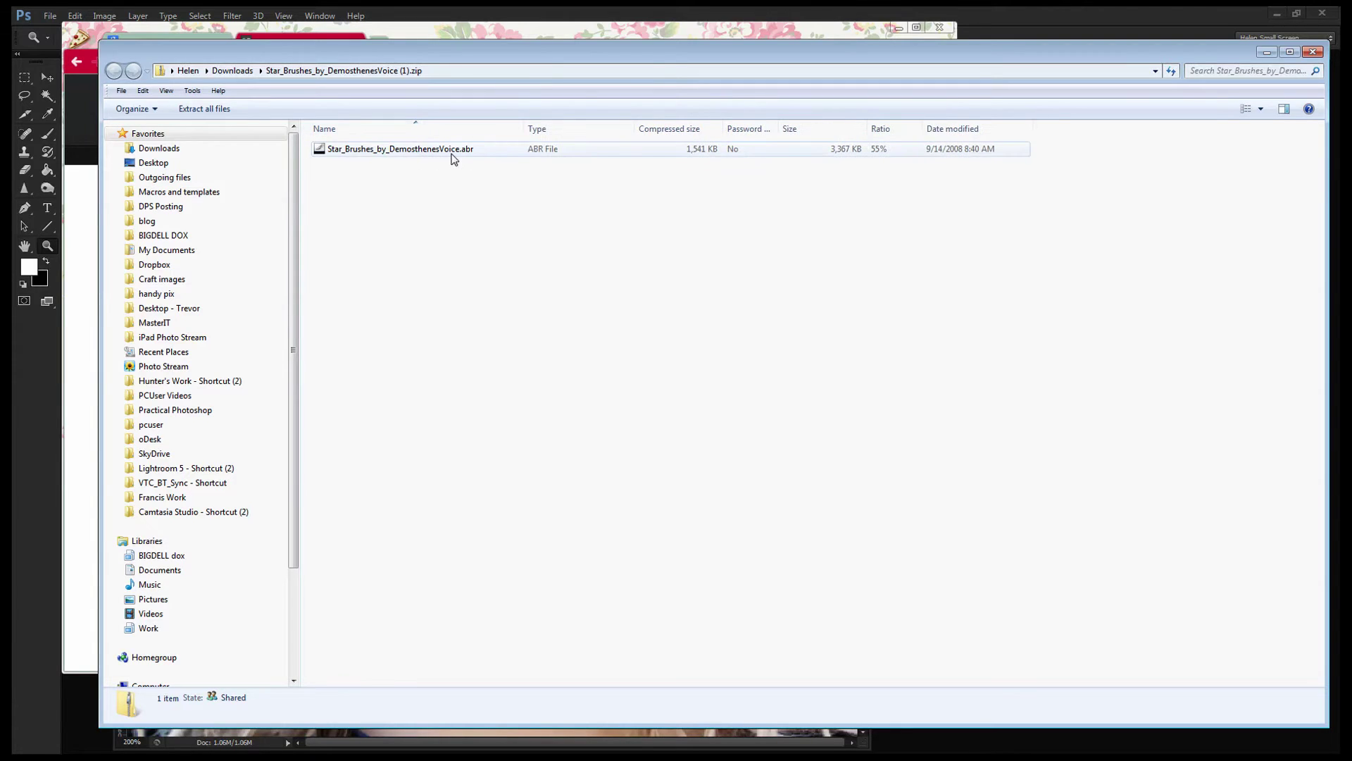
pyautogui.click(210, 110)
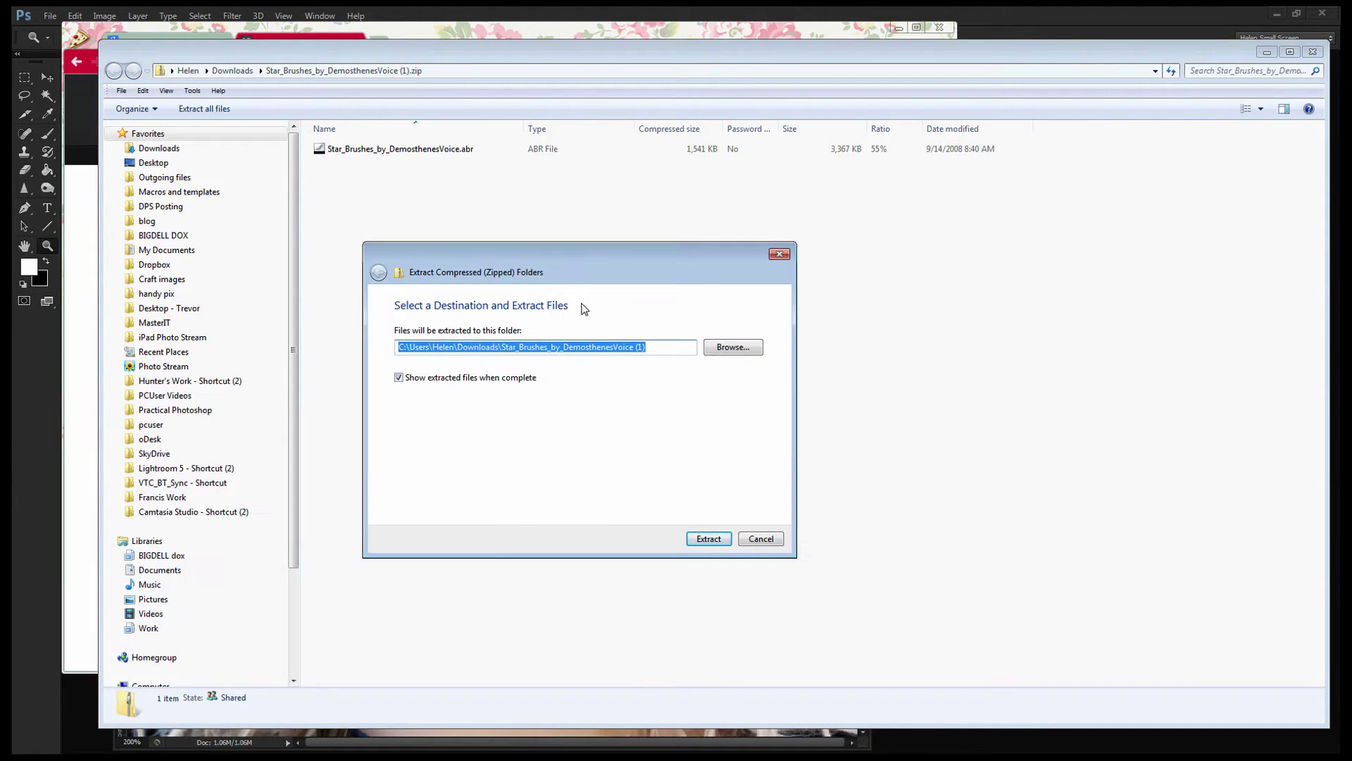
pyautogui.click(709, 540)
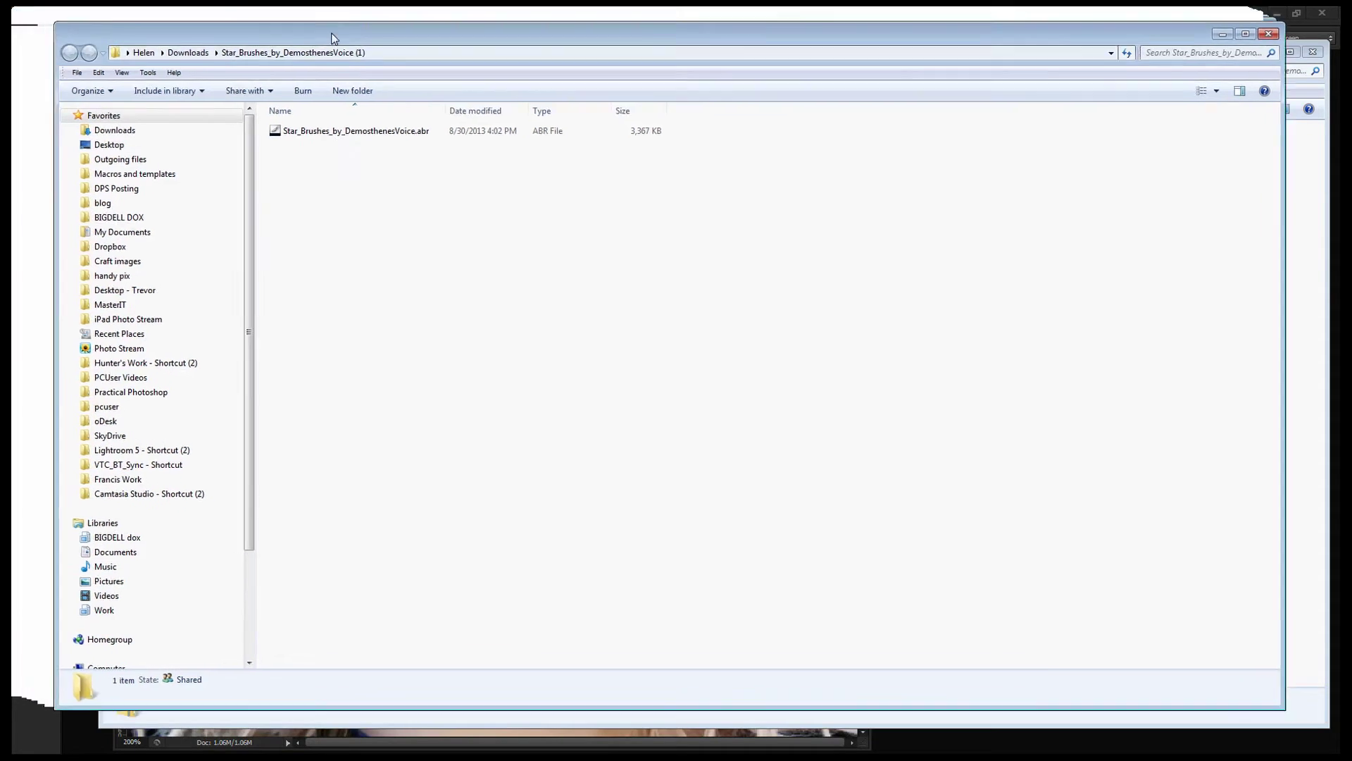
# Copy the extracted Star_Brushes_by_DemosthenesVoice.abr brush file.
pyautogui.moveTo(306, 18); pyautogui.dragTo(448, 79)
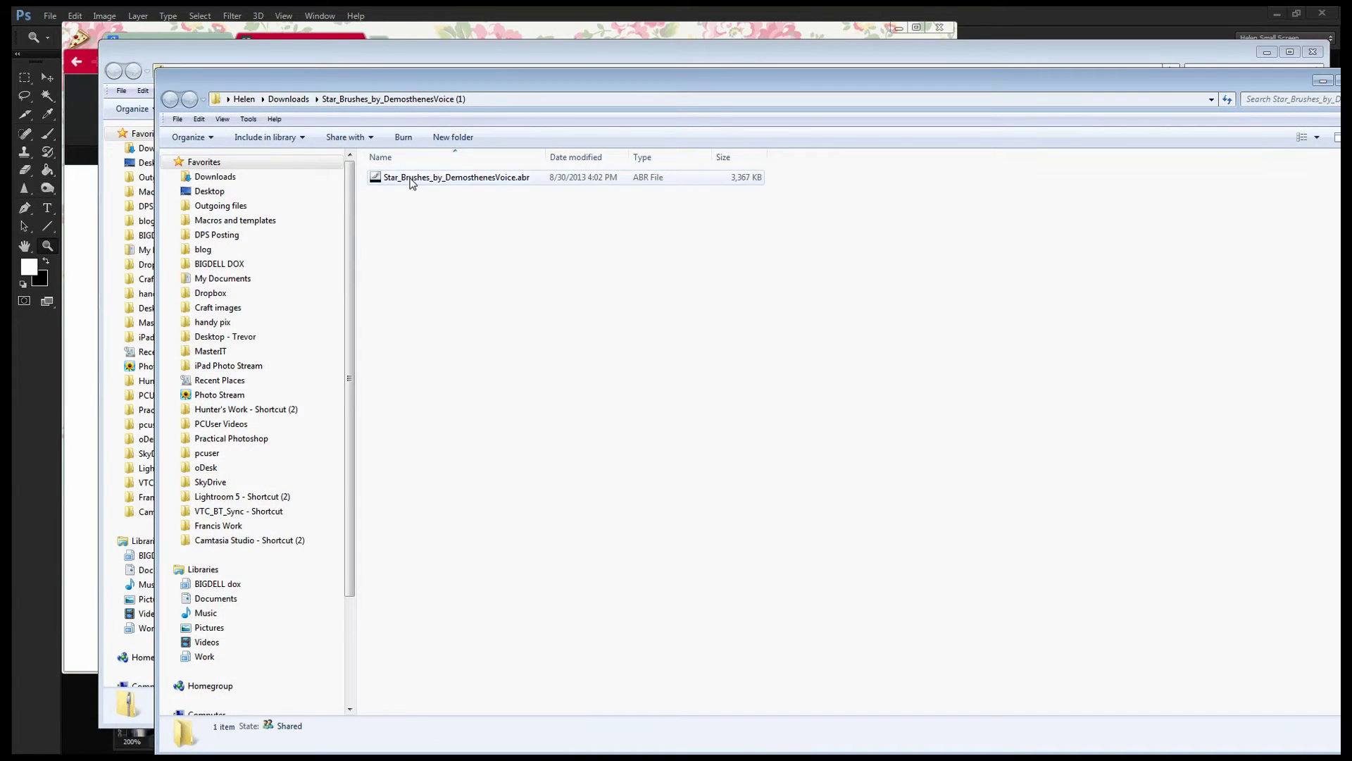
pyautogui.click(413, 180)
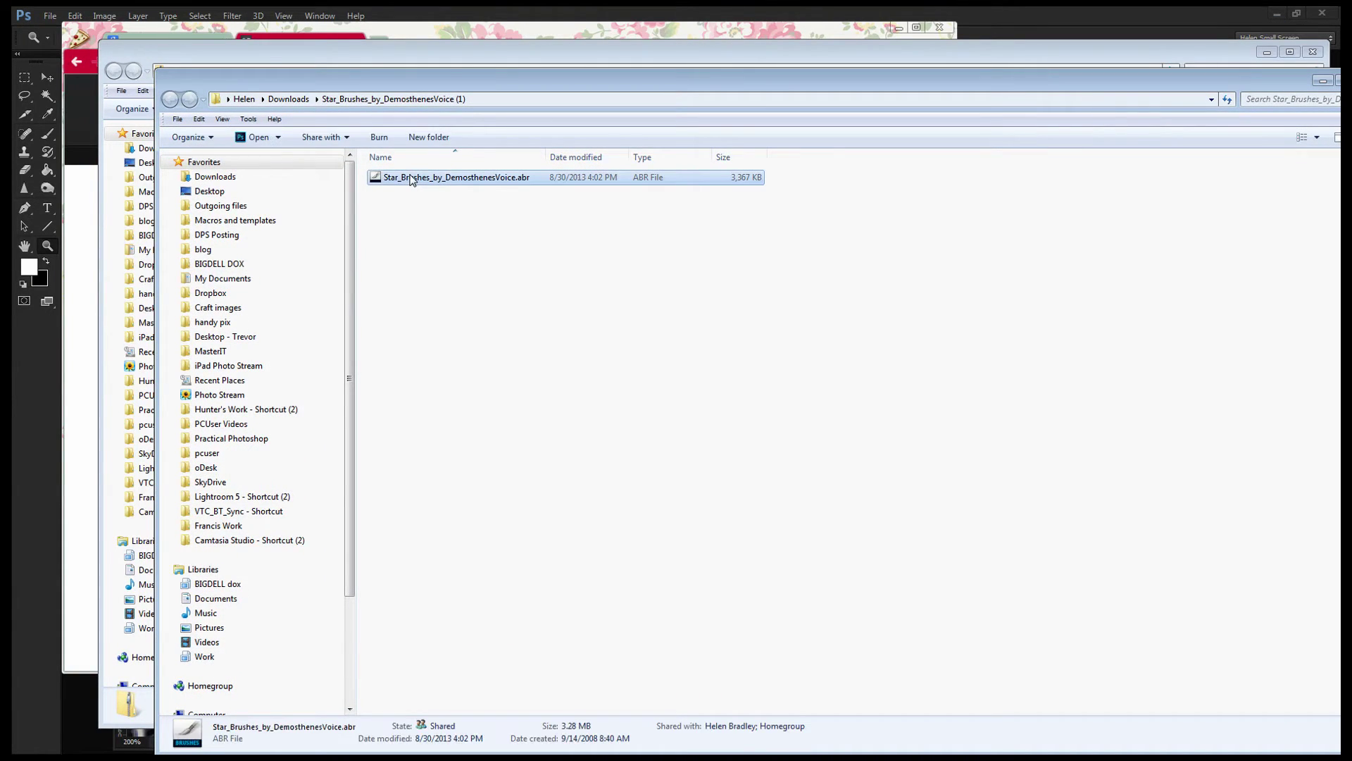
pyautogui.rightClick(420, 184)
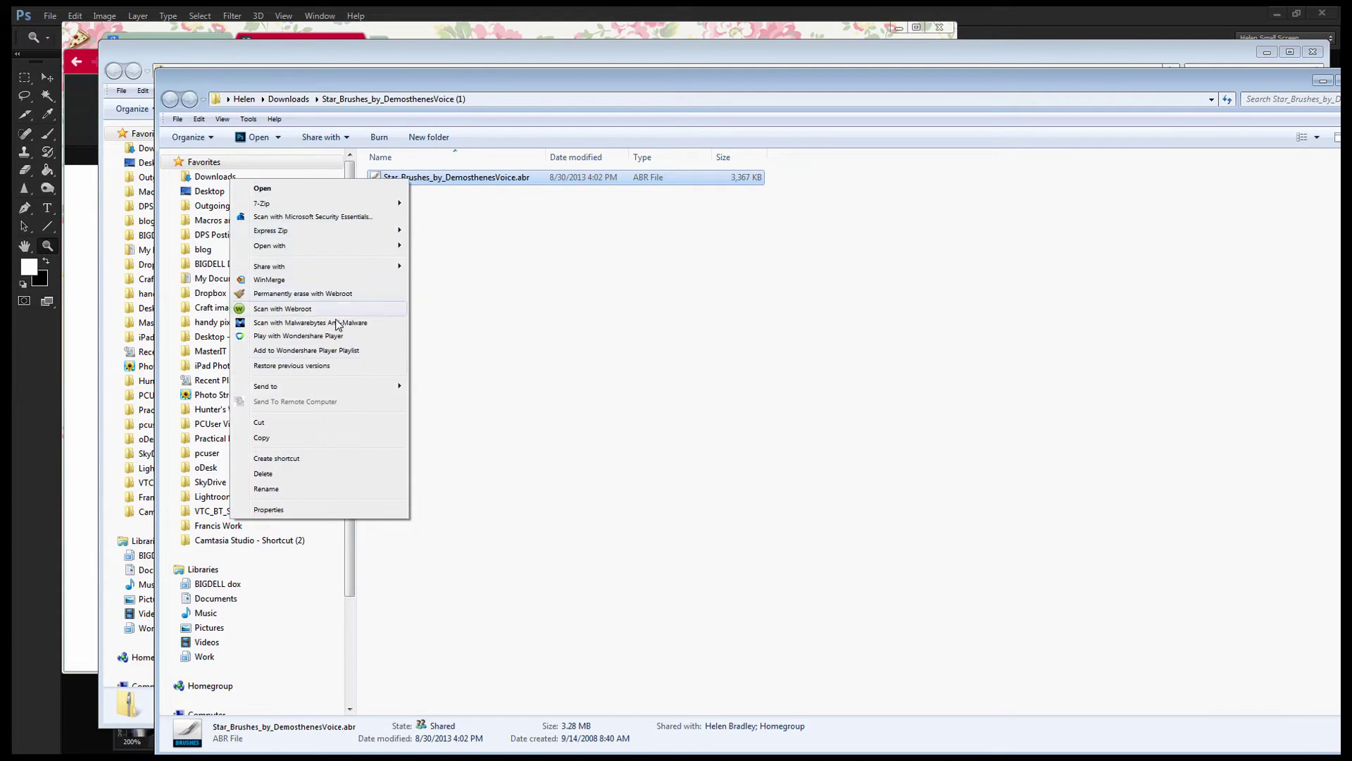
pyautogui.click(276, 438)
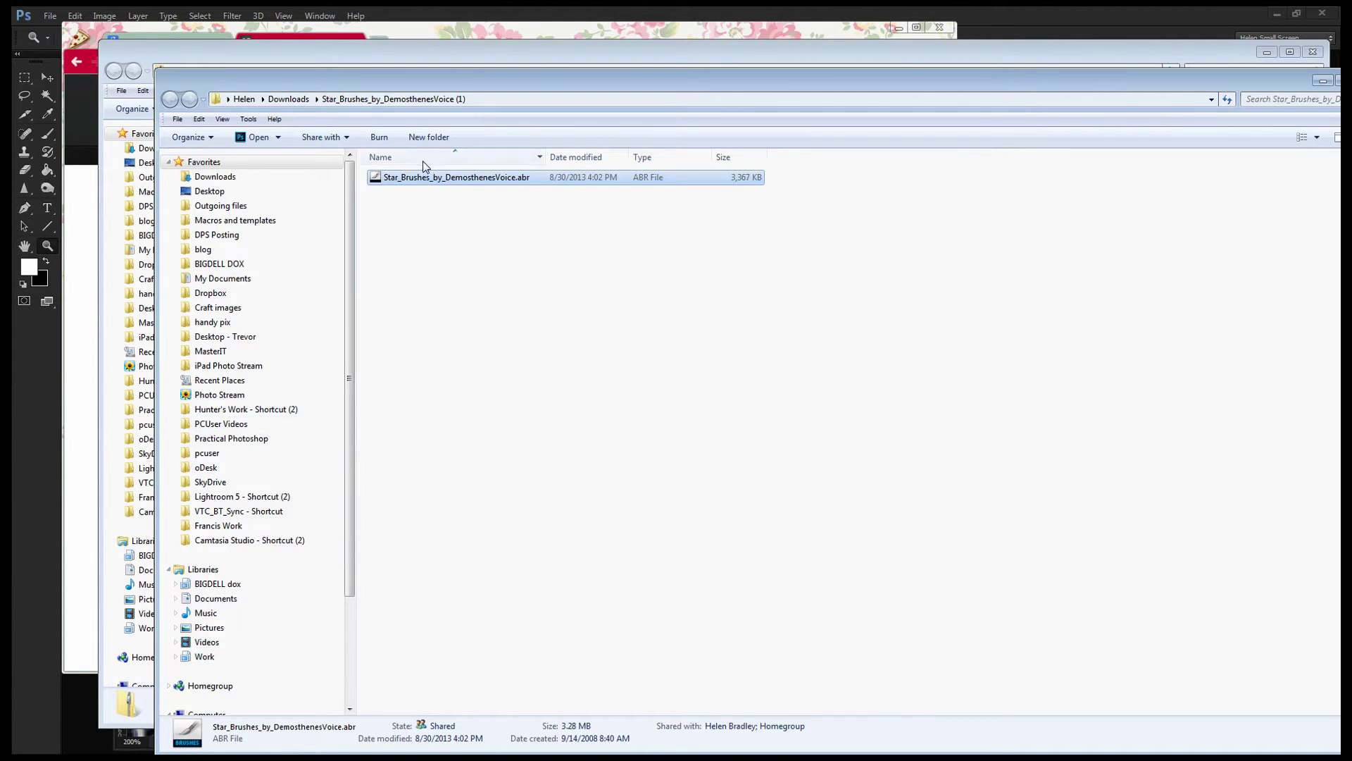
# Navigate from the OS (C:) drive through Users to the user's AppData folder.
pyautogui.scroll(-3, 348, 261)
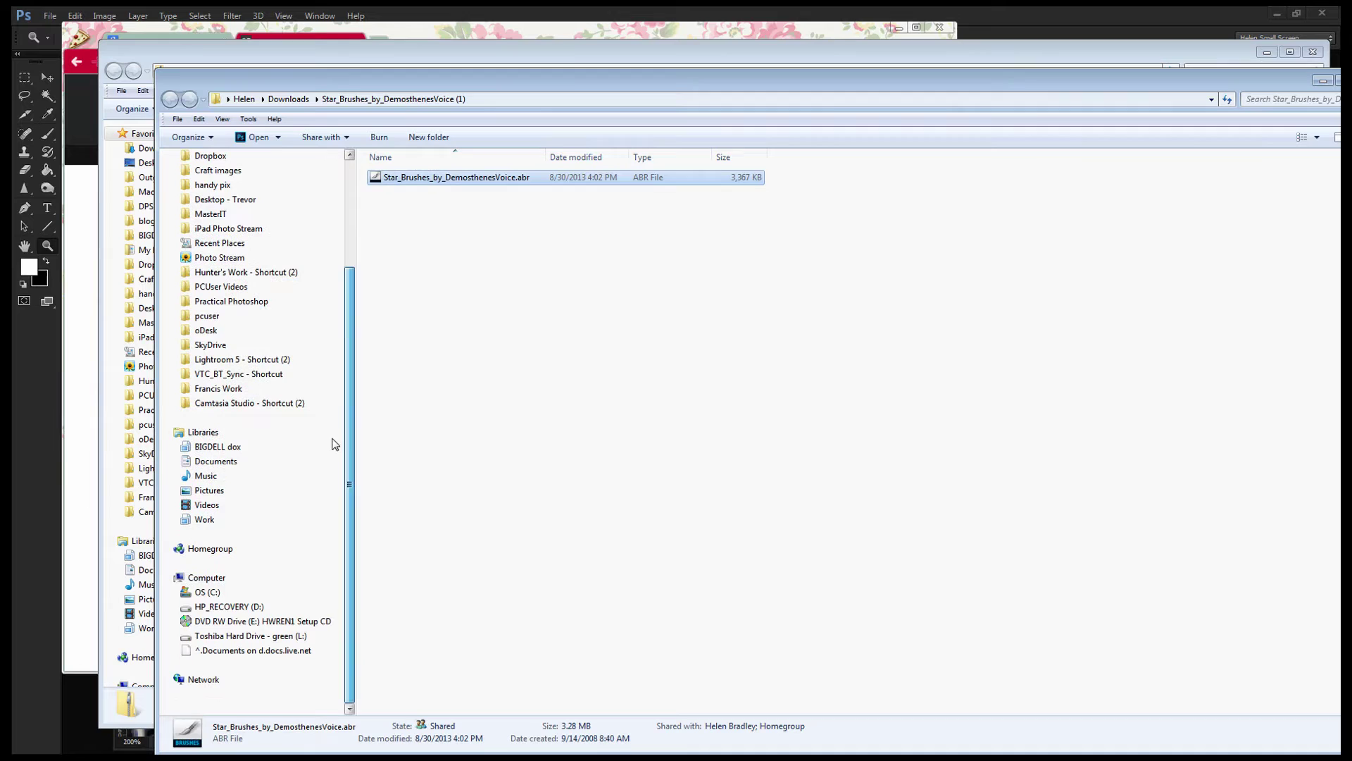
pyautogui.click(197, 593)
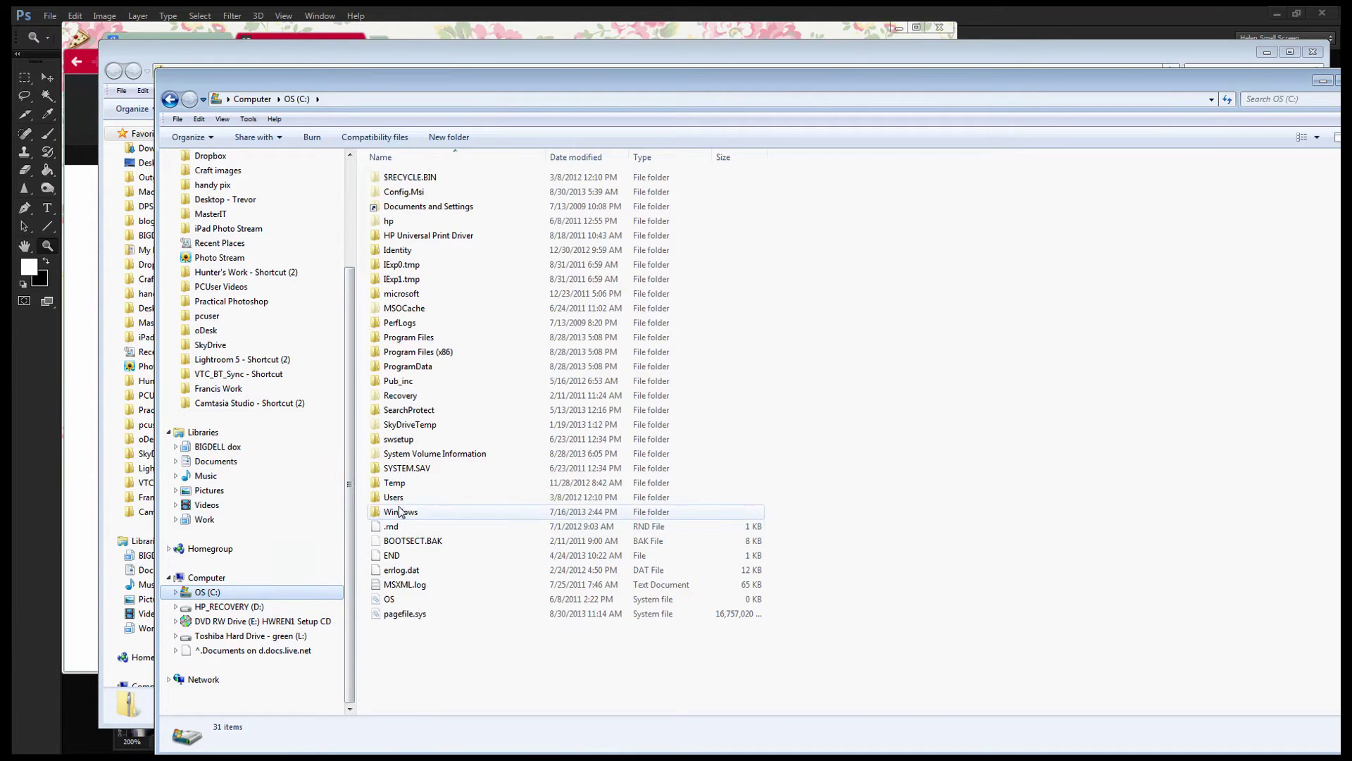
pyautogui.click(394, 498)
pyautogui.doubleClick(394, 498)
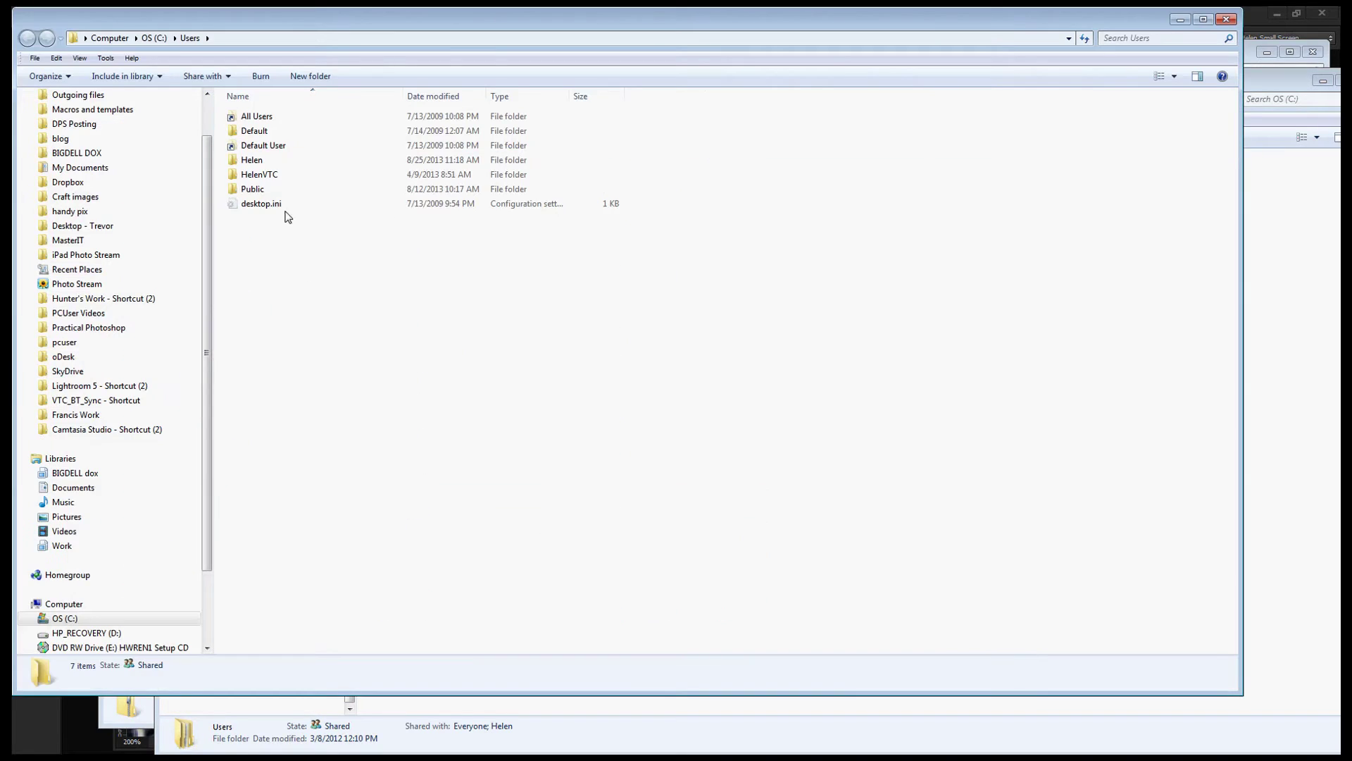
pyautogui.doubleClick(255, 162)
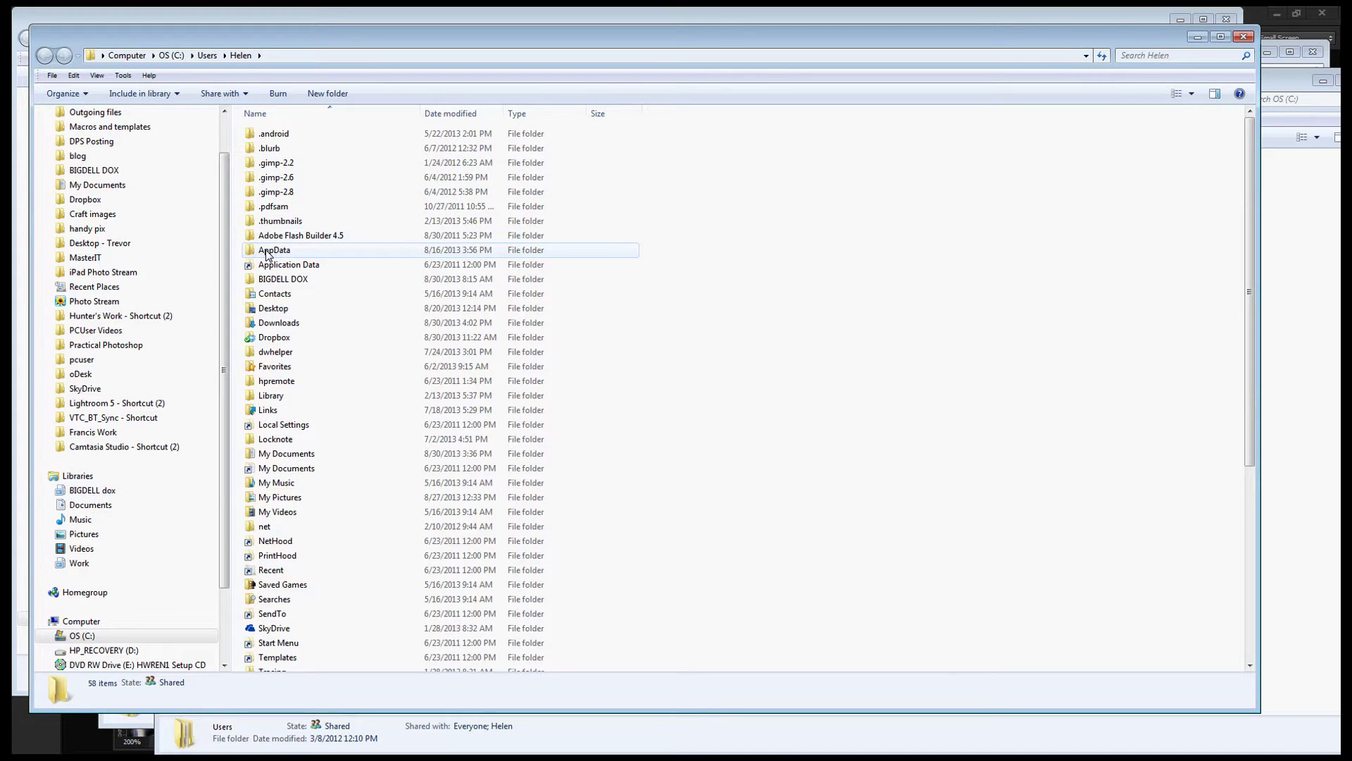
pyautogui.doubleClick(267, 252)
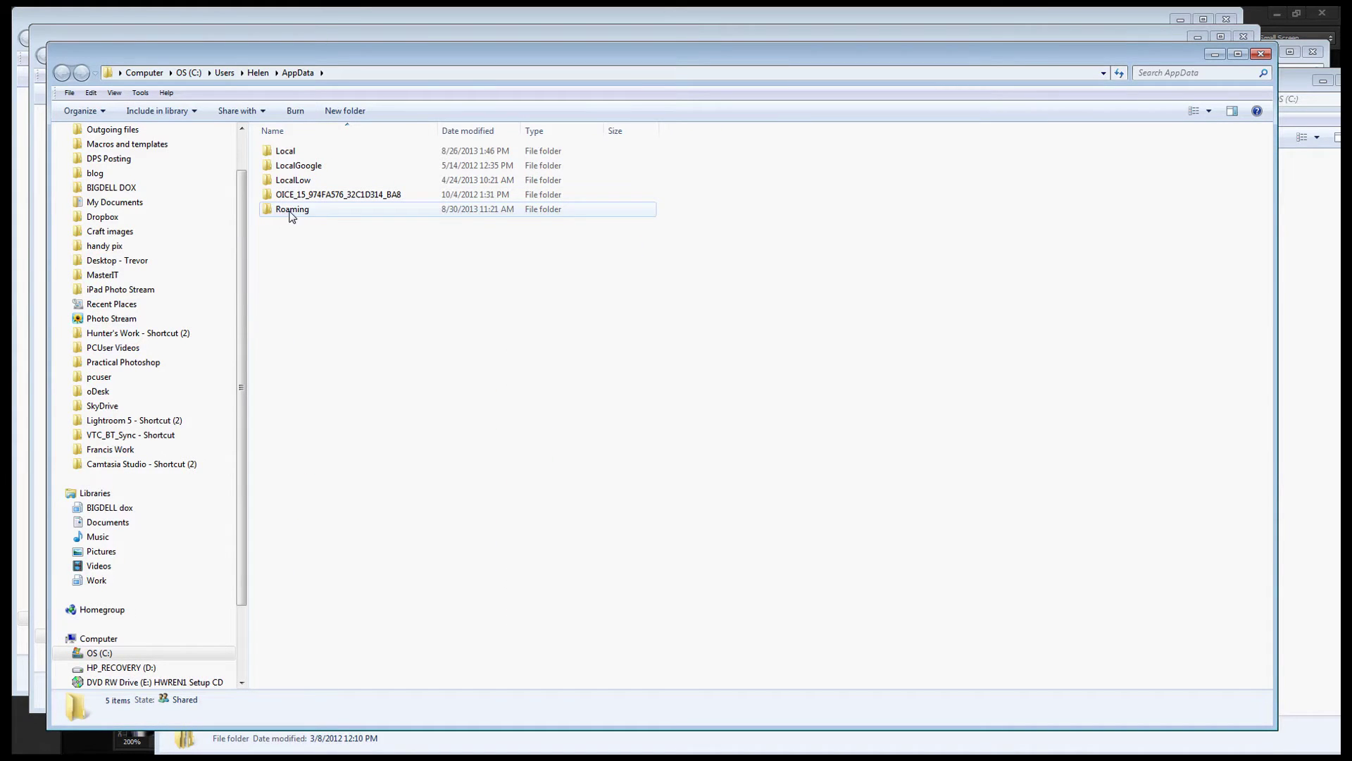
# Go into Roaming > Adobe > Adobe Photoshop CS6 > Presets > Brushes.
pyautogui.click(293, 216)
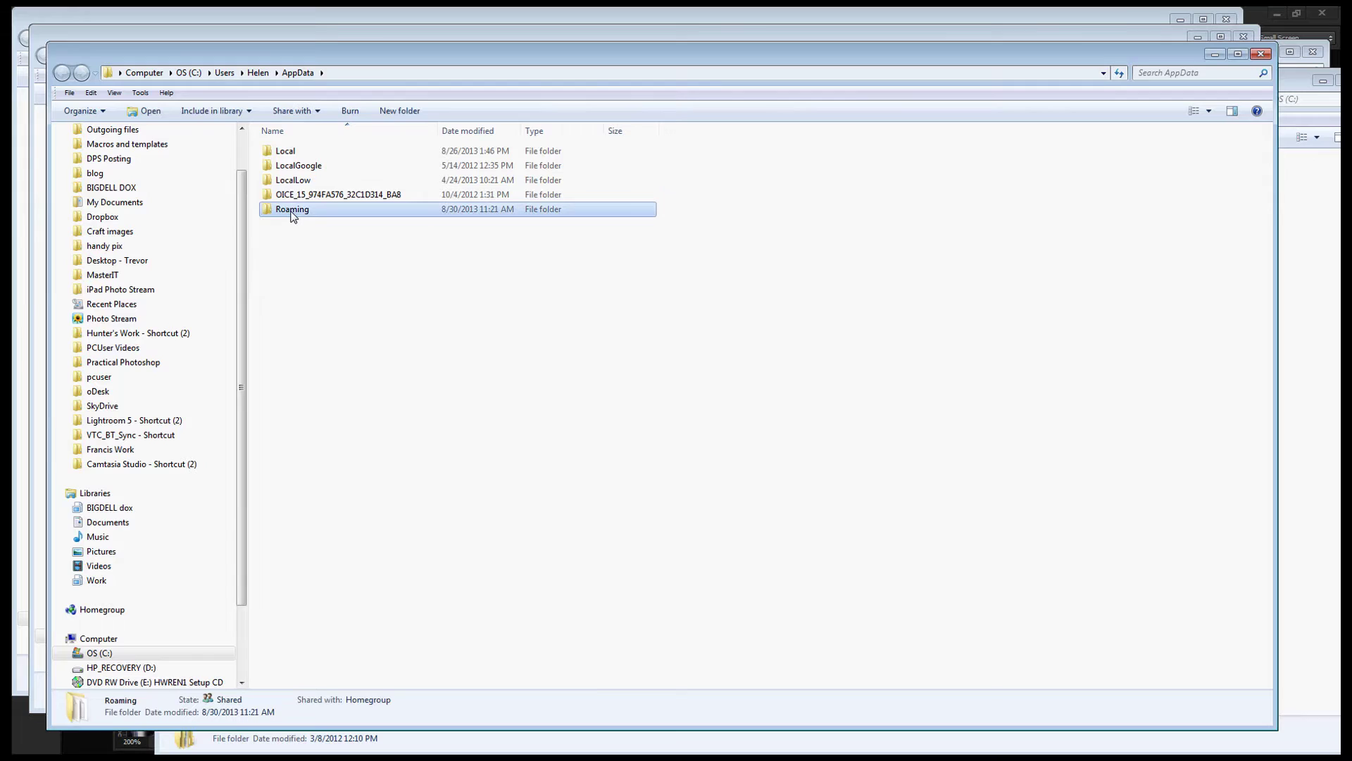
pyautogui.doubleClick(293, 215)
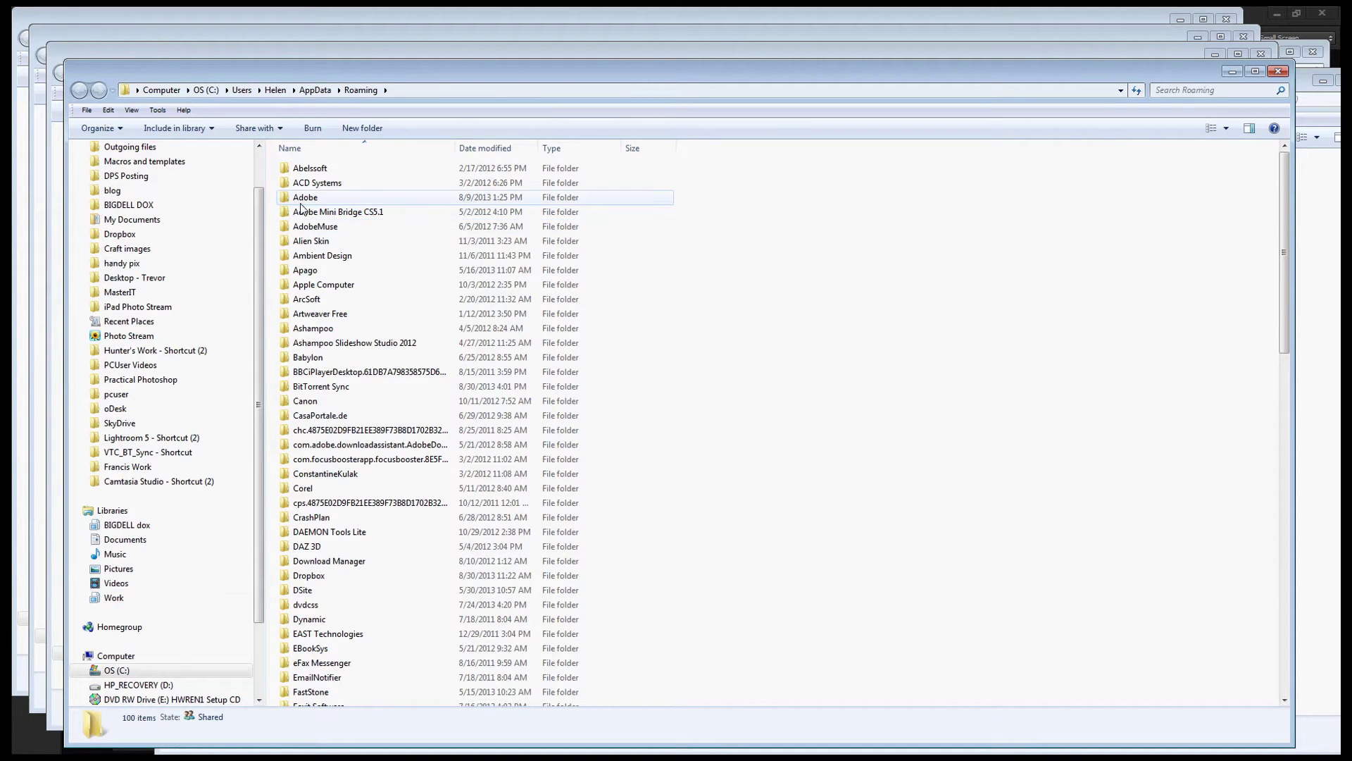
pyautogui.doubleClick(302, 200)
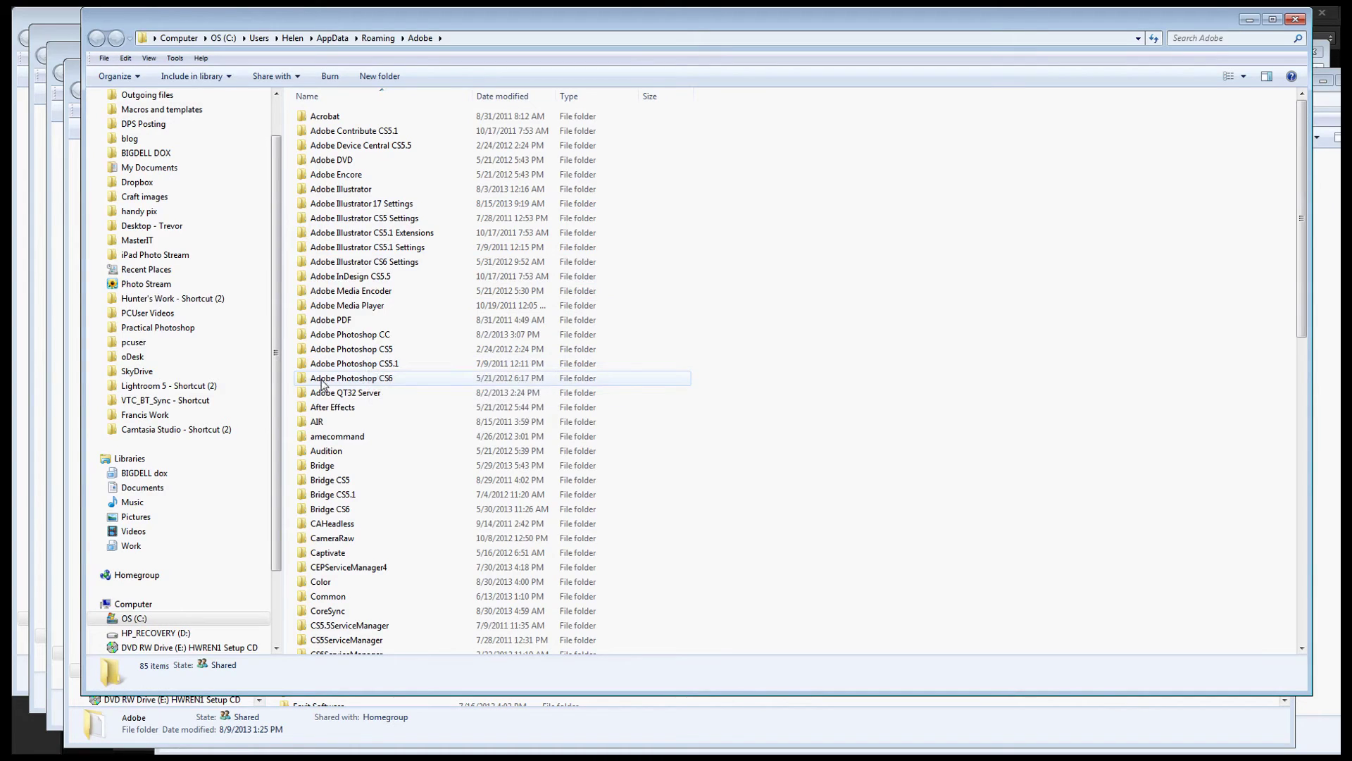
pyautogui.click(375, 382)
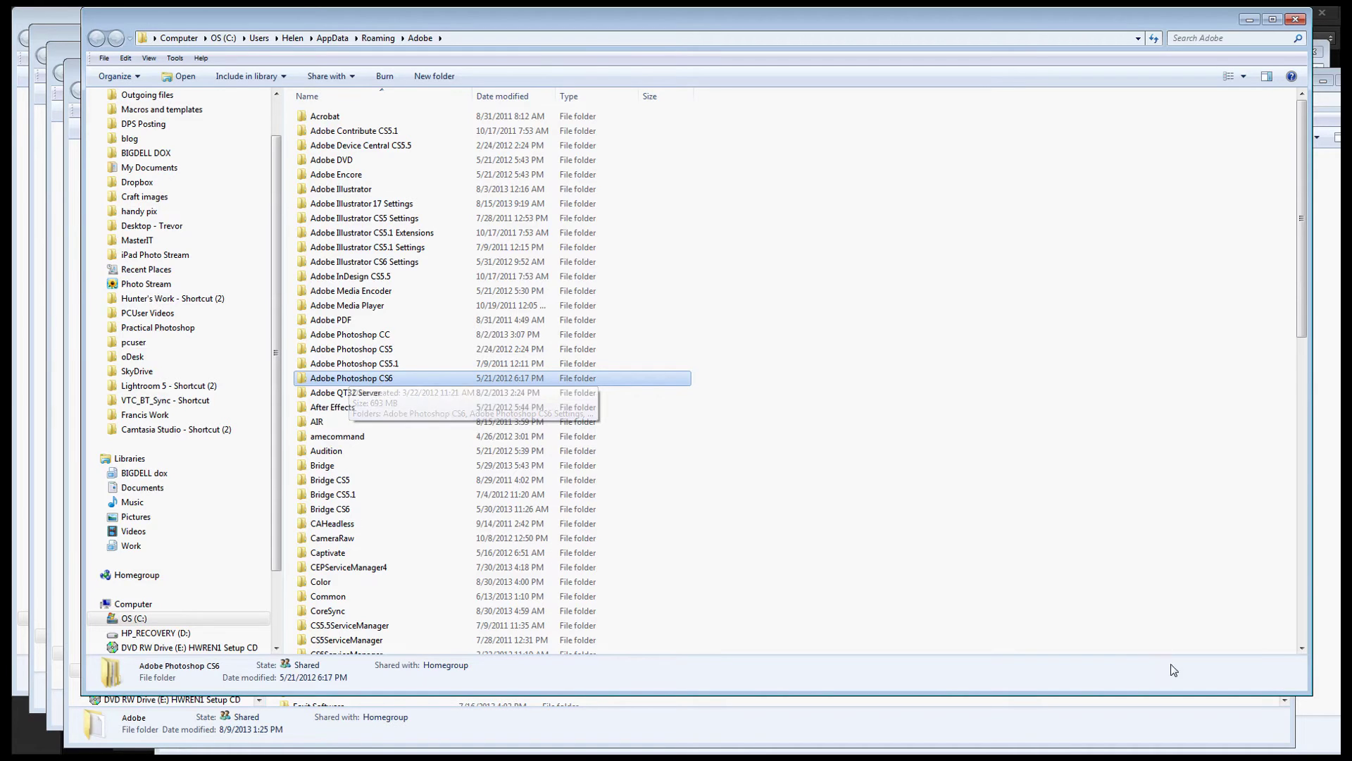
pyautogui.doubleClick(413, 380)
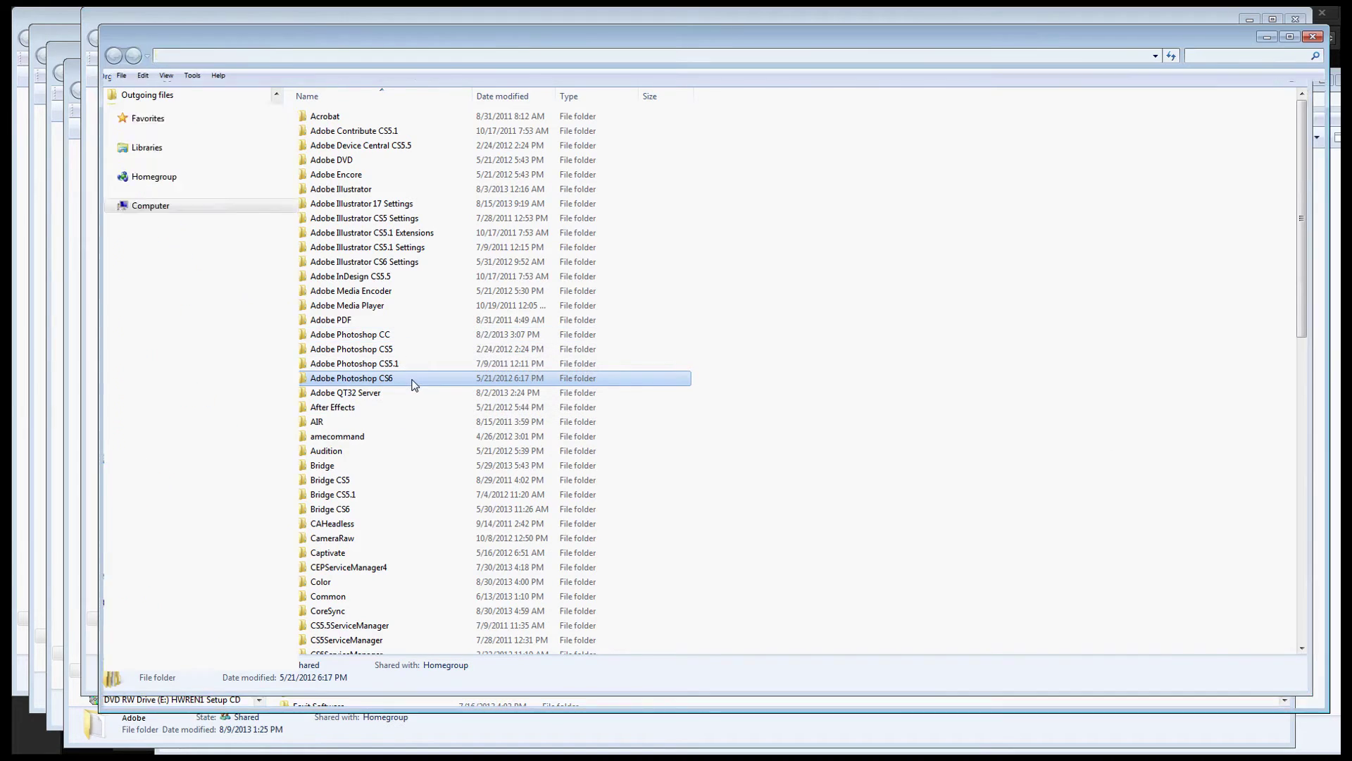
pyautogui.doubleClick(343, 220)
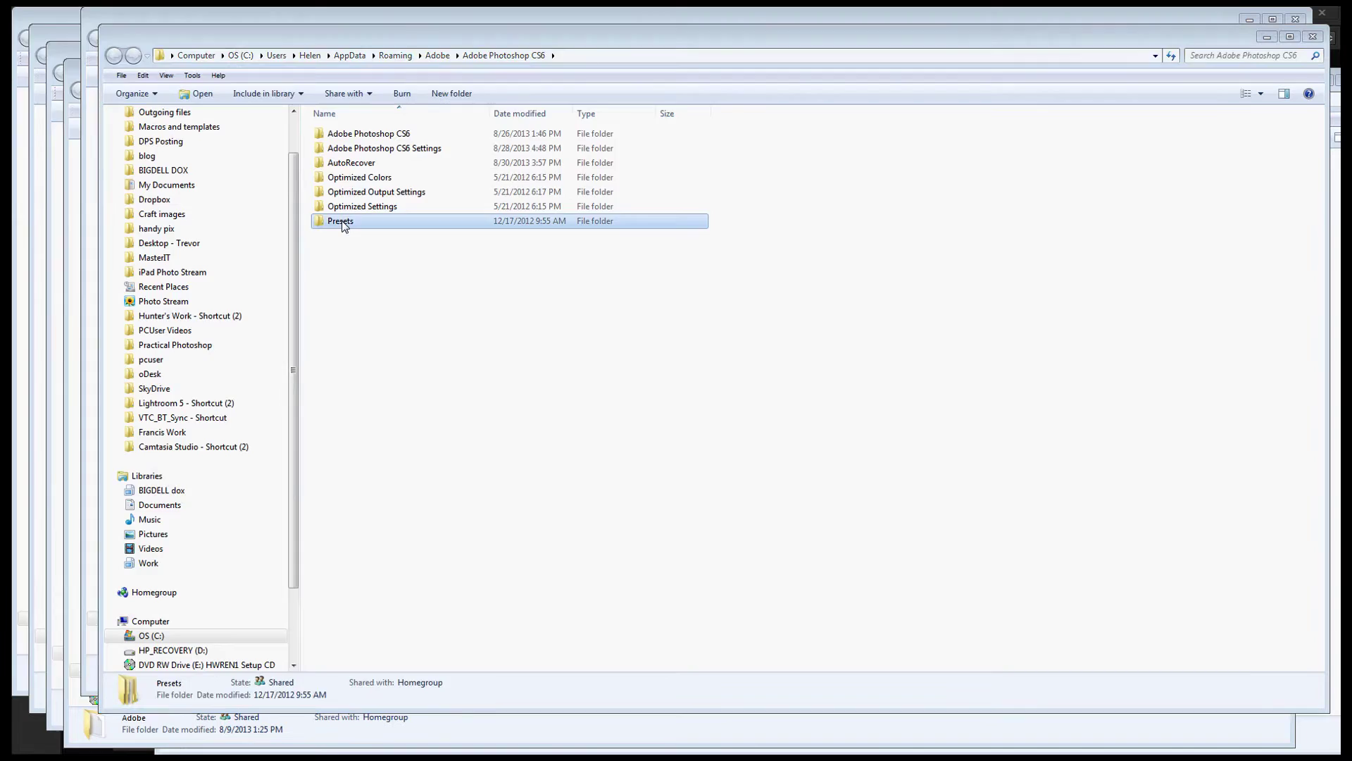
pyautogui.doubleClick(264, 160)
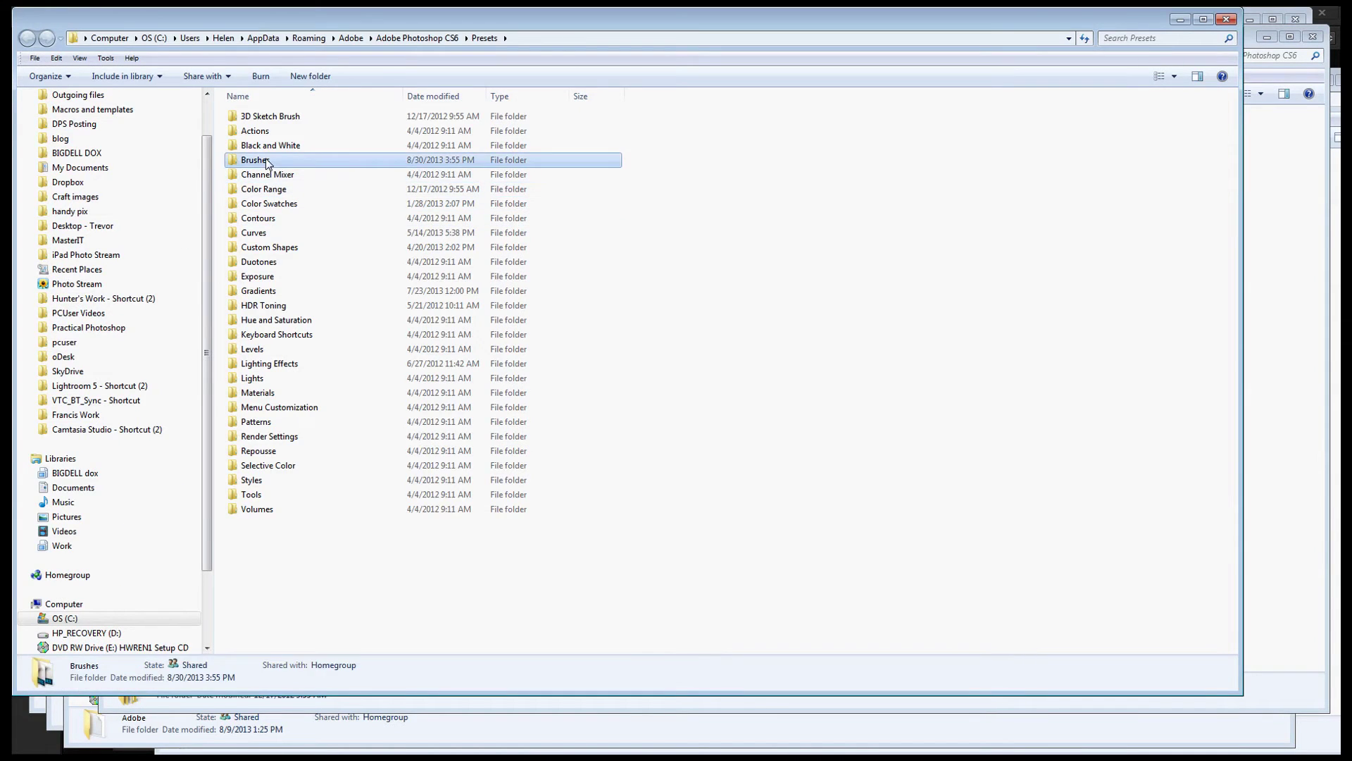
# Paste the brush file into the Brushes folder, replacing the existing copy.
pyautogui.rightClick(796, 534)
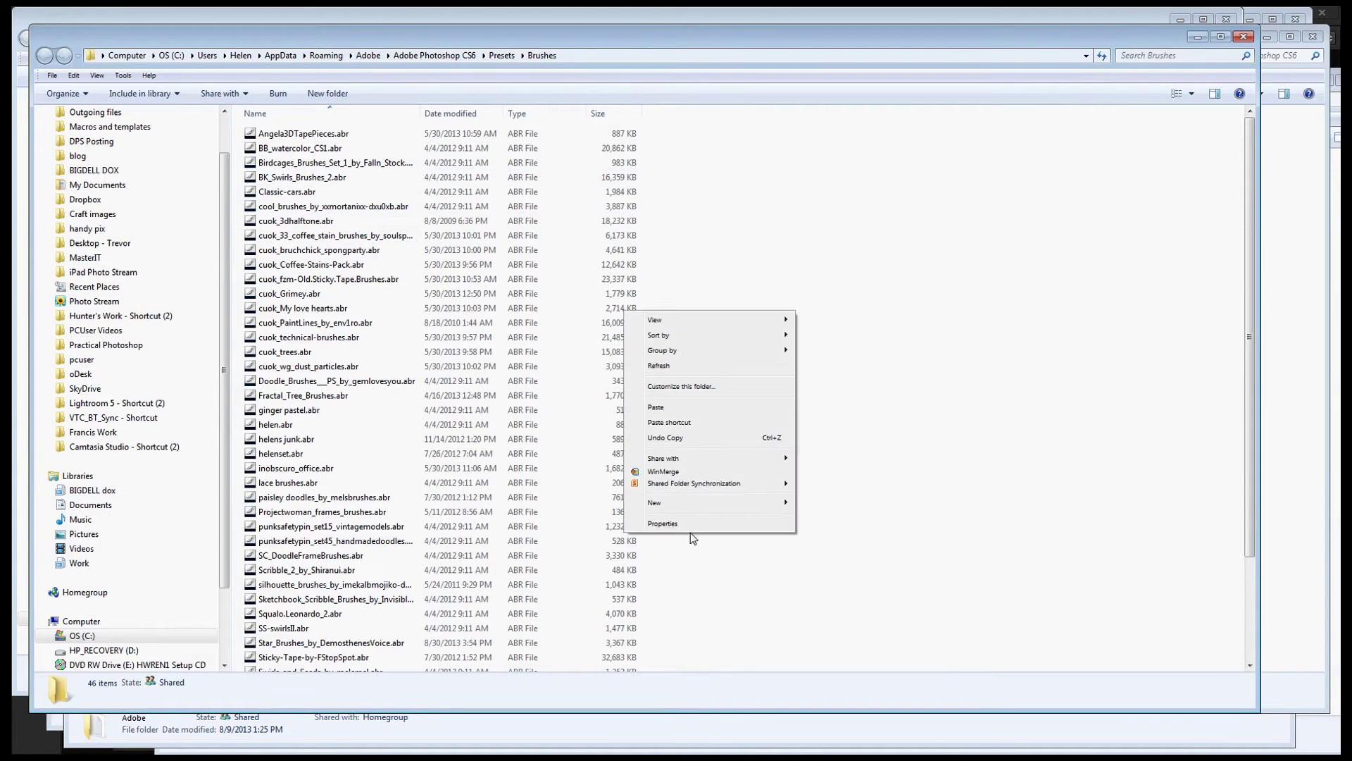
pyautogui.click(670, 409)
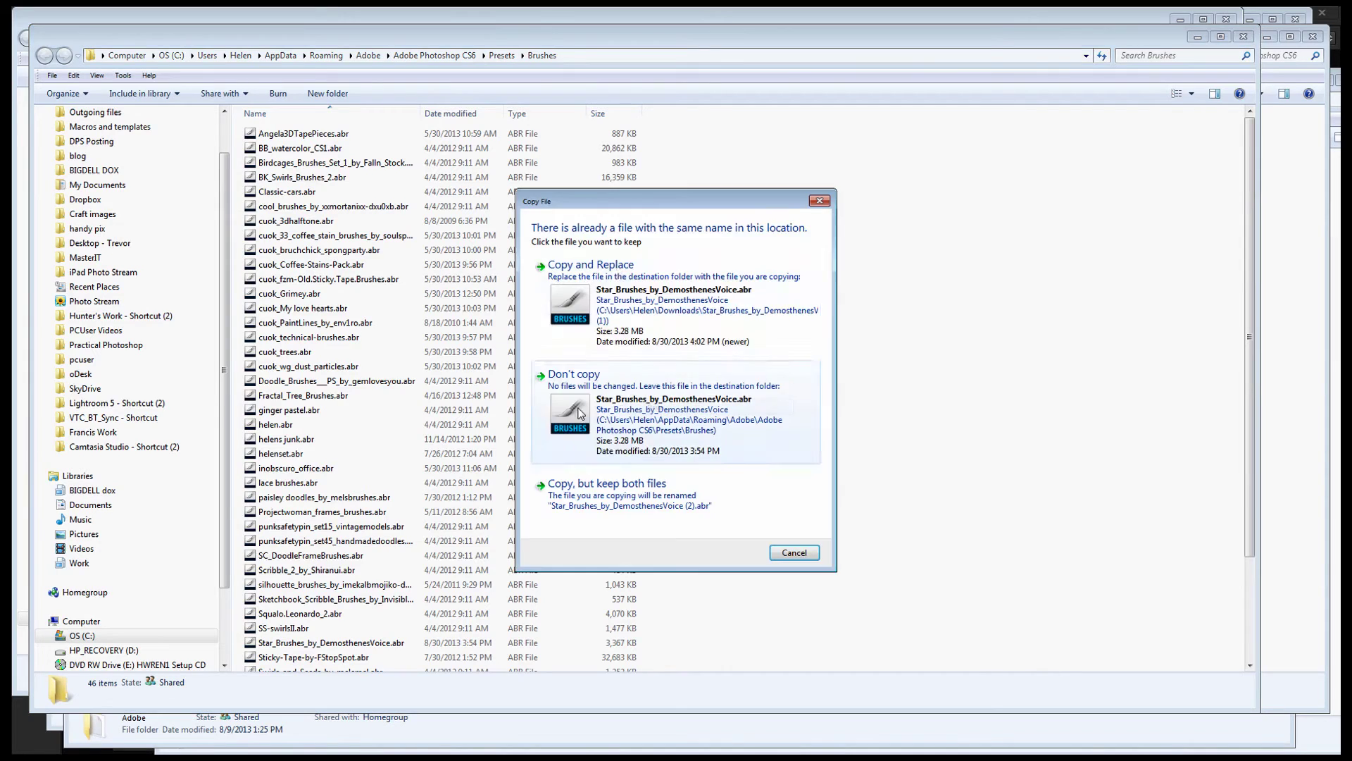
pyautogui.click(613, 310)
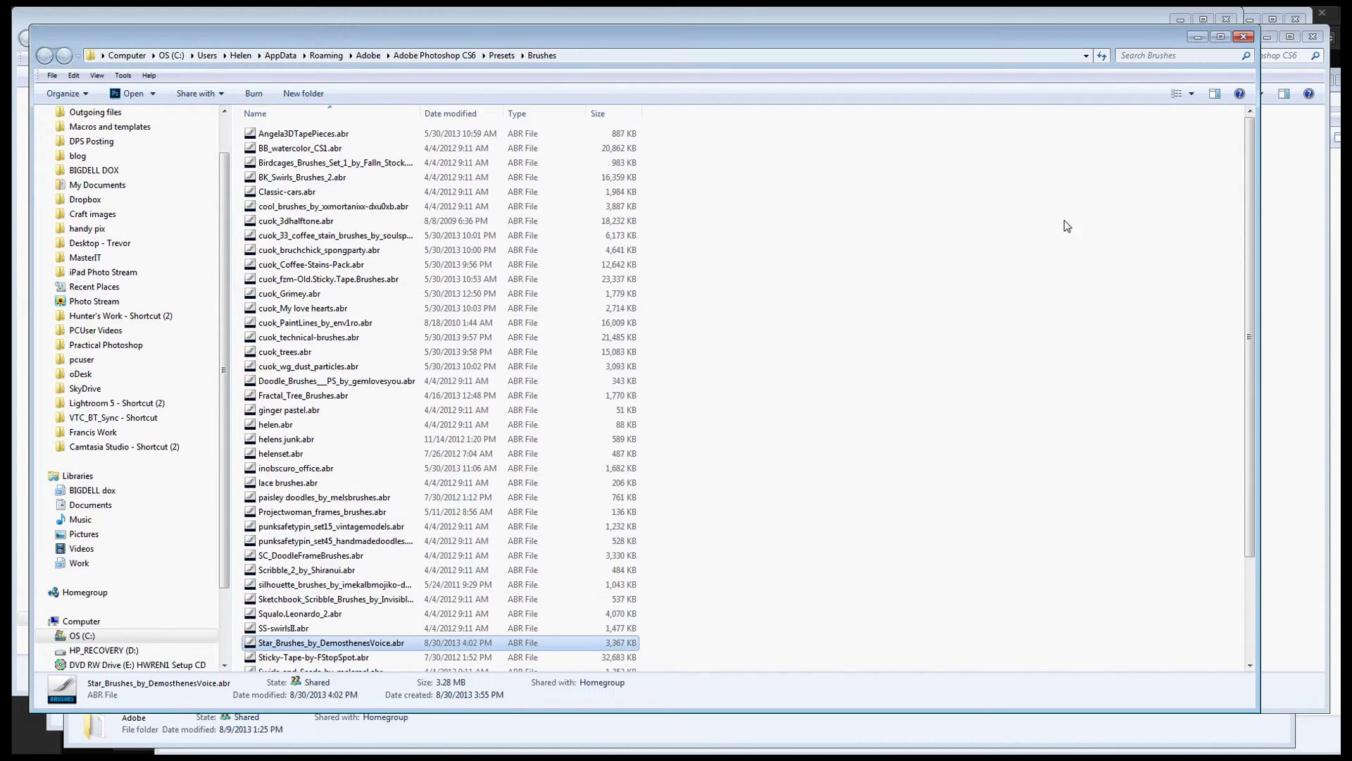
# Close the three Explorer folder windows and return to Photoshop.
pyautogui.click(1243, 37)
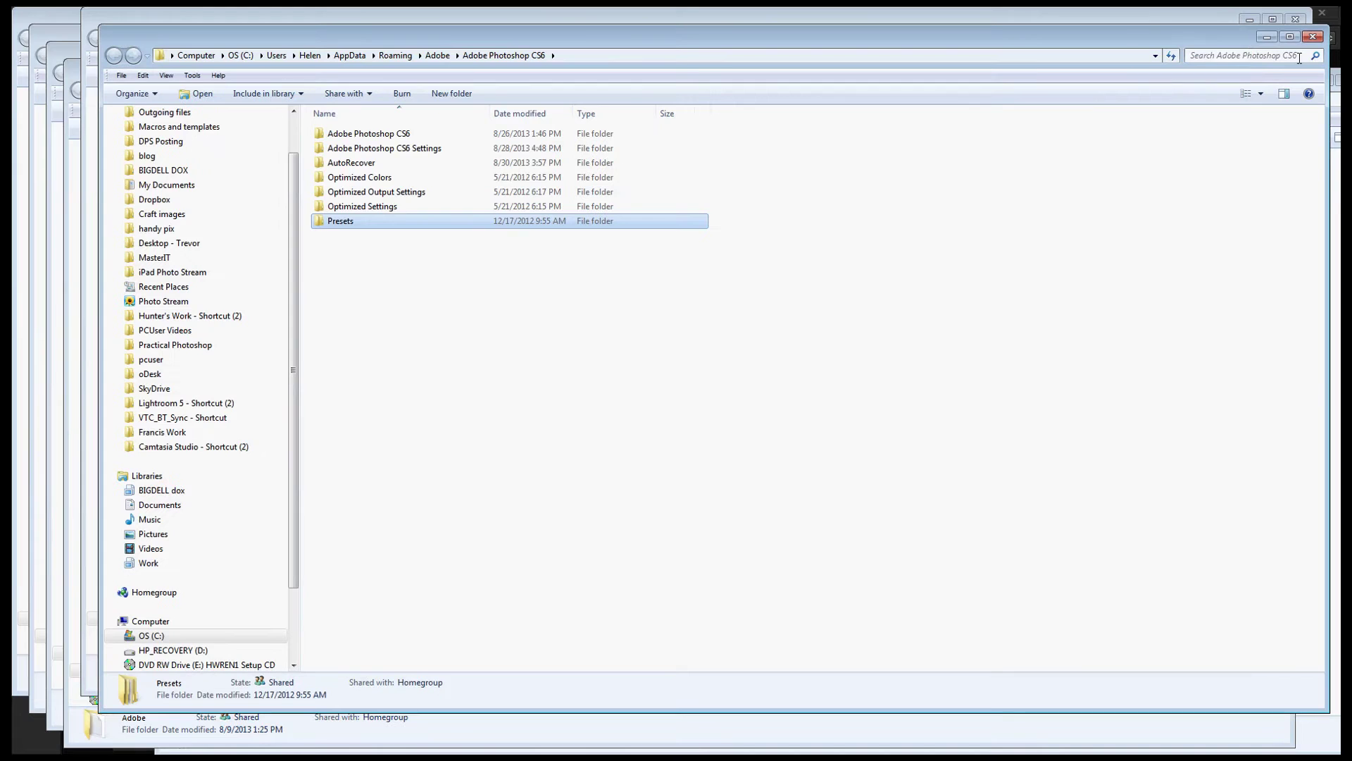
pyautogui.click(1226, 20)
pyautogui.click(1313, 36)
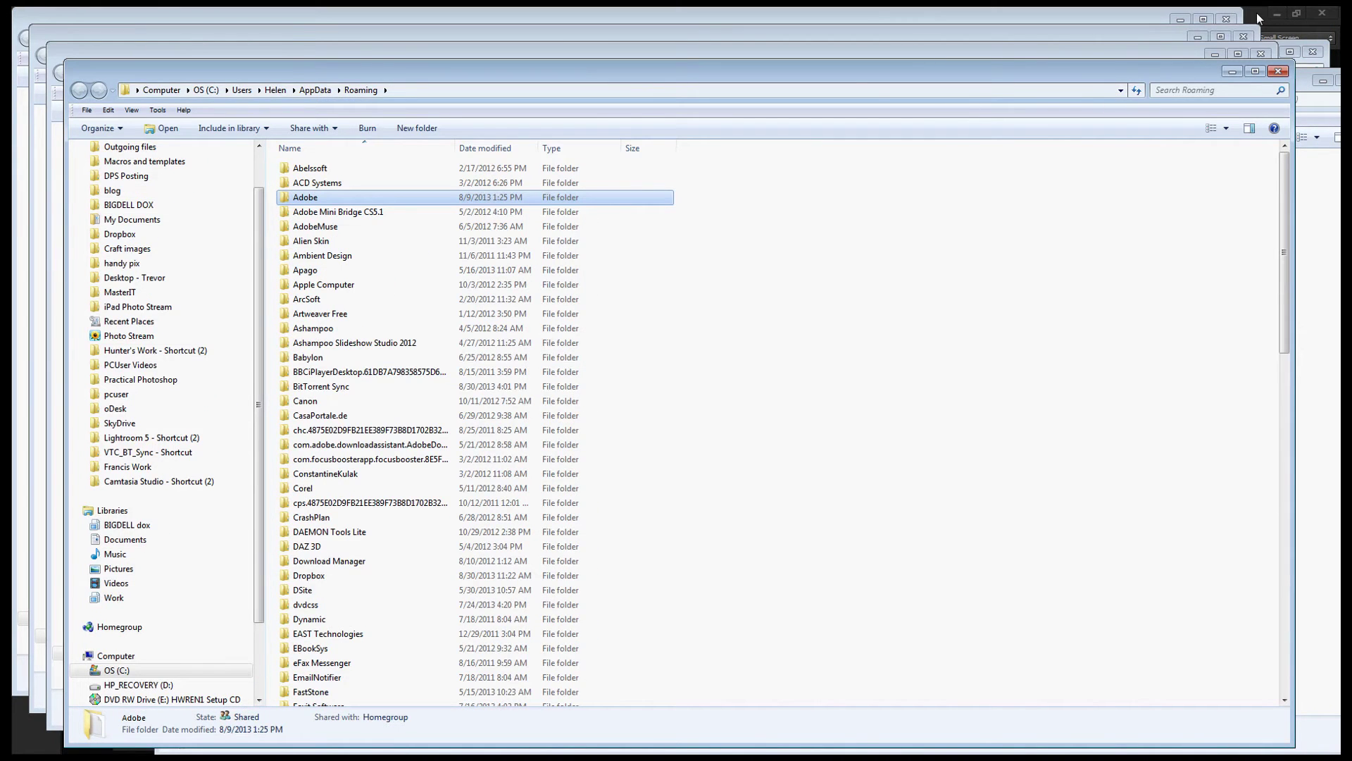
pyautogui.click(1255, 15)
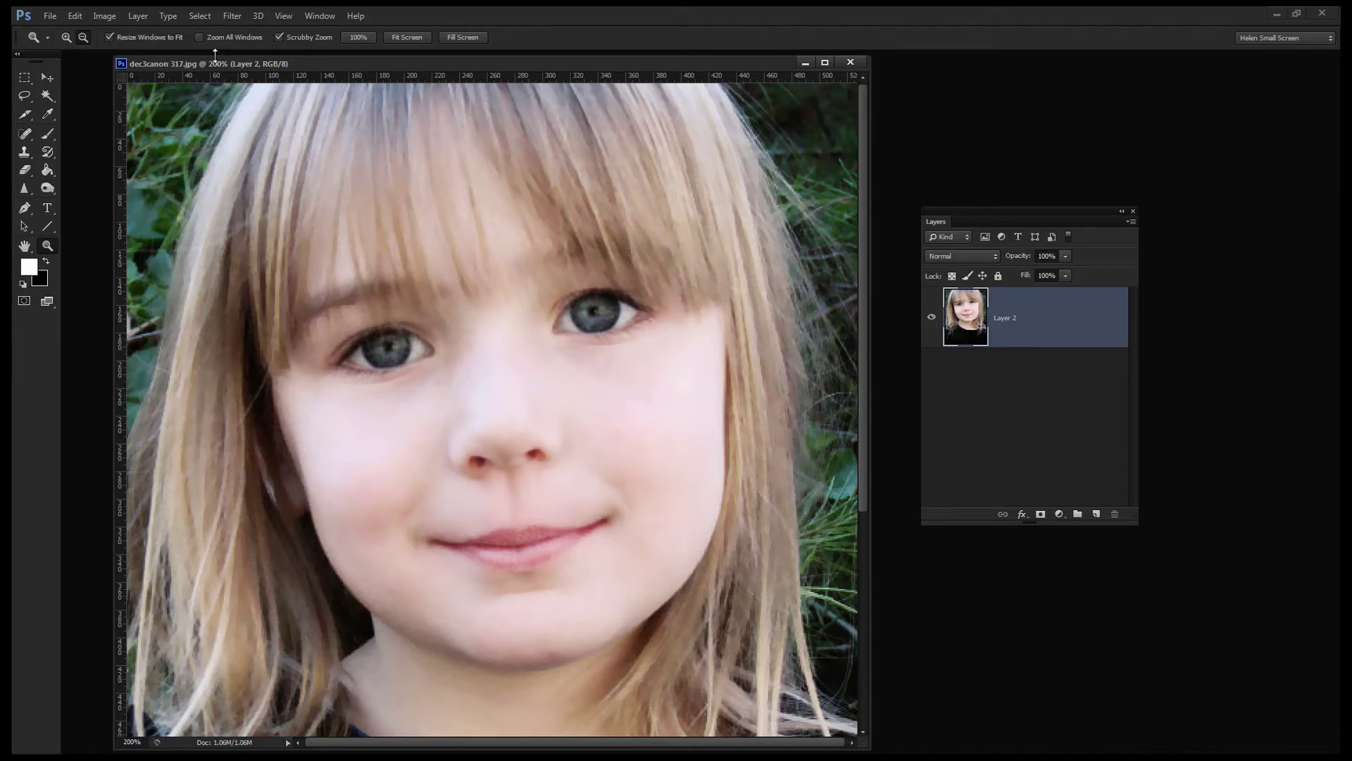
# Save the portrait as test.psd on closing, then quit without saving the other copy.
pyautogui.click(850, 62)
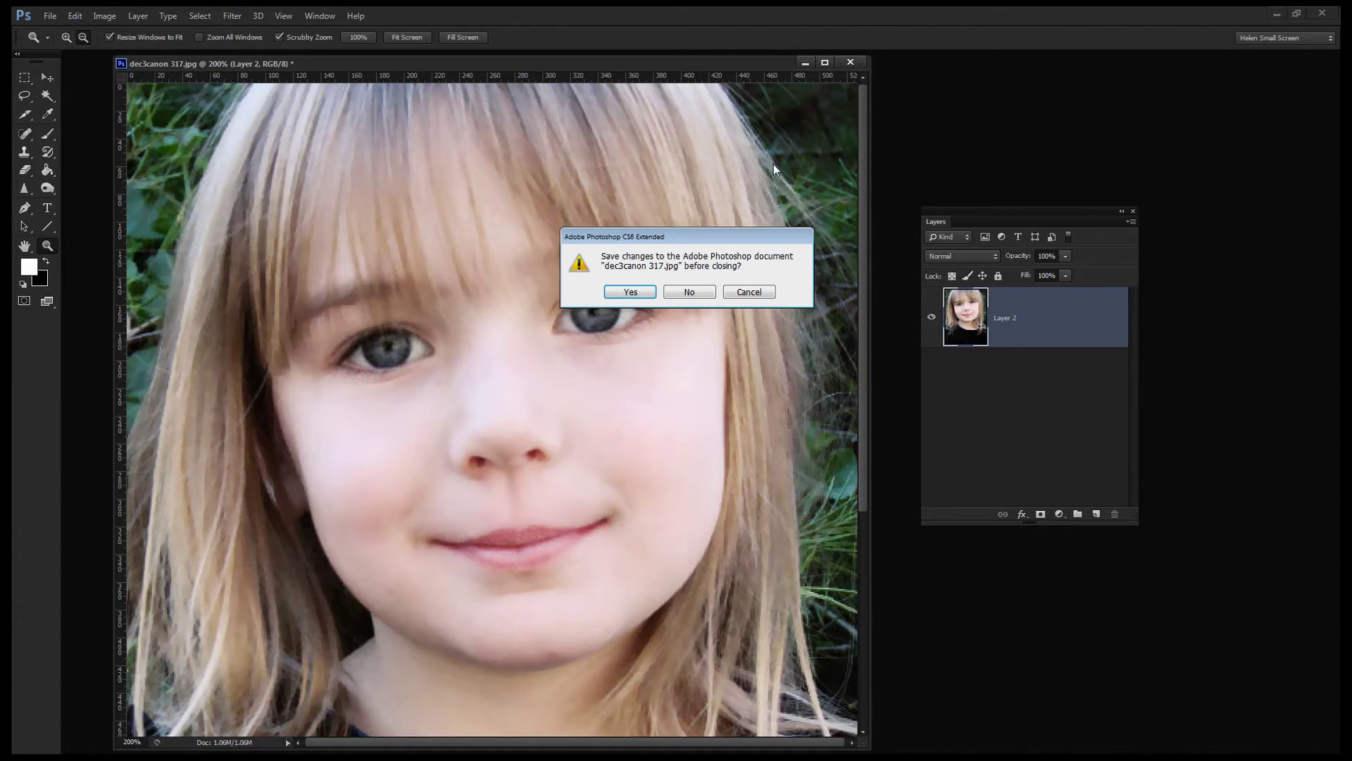
pyautogui.click(623, 292)
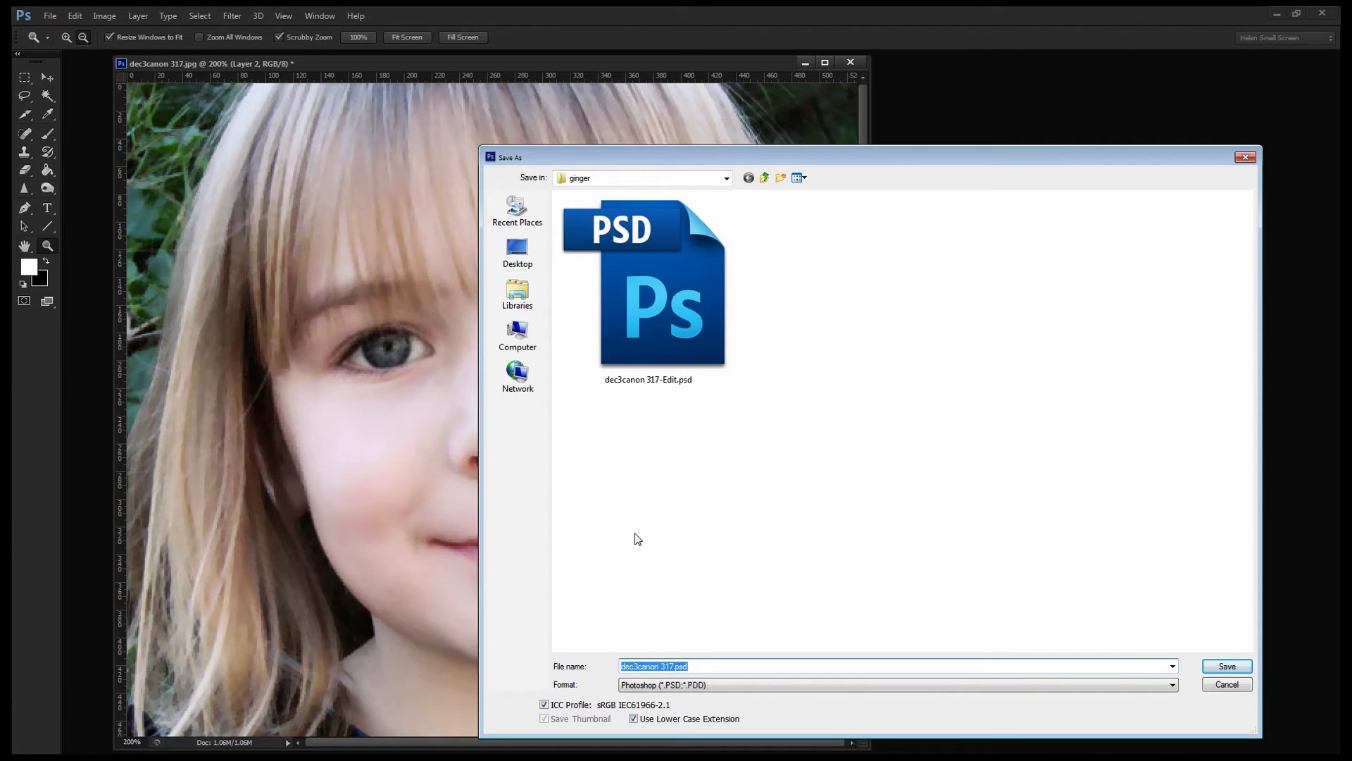
pyautogui.write('test')
pyautogui.click(1226, 667)
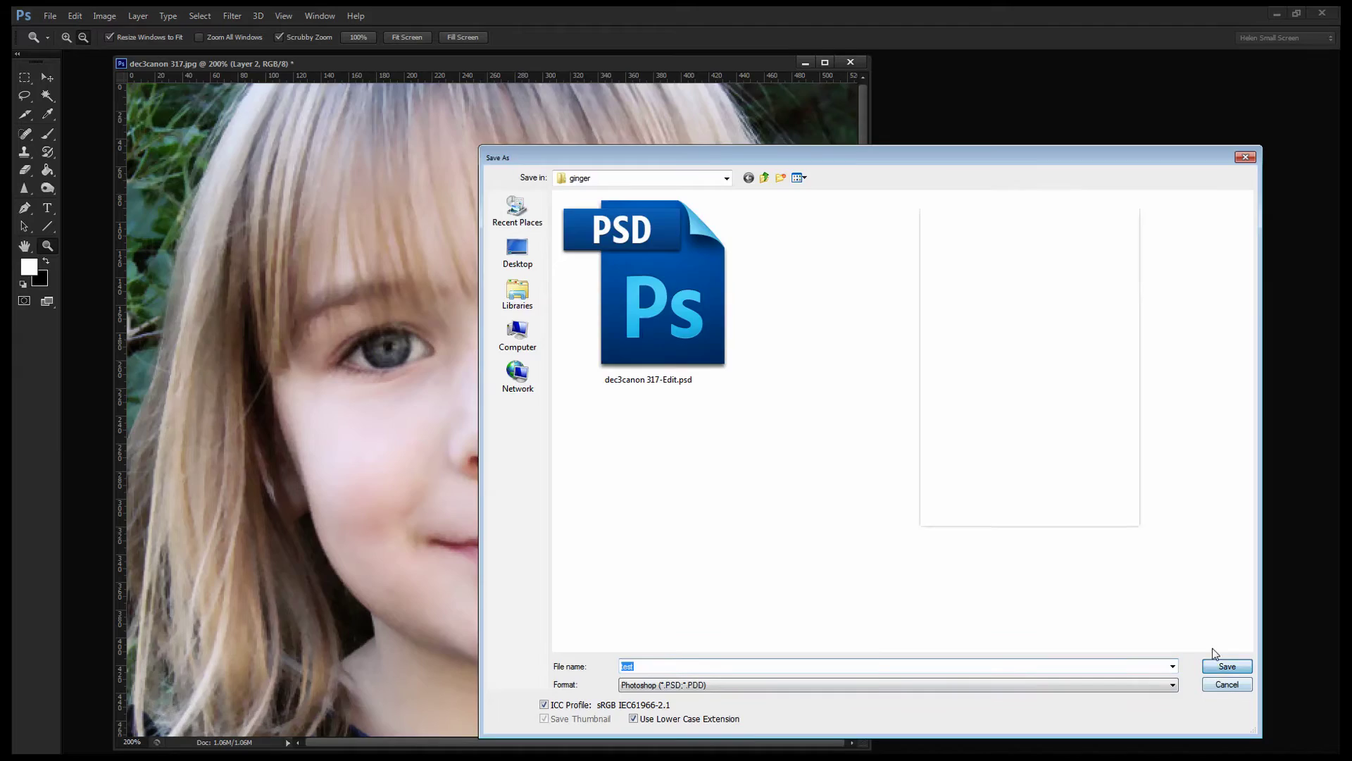
pyautogui.click(1323, 14)
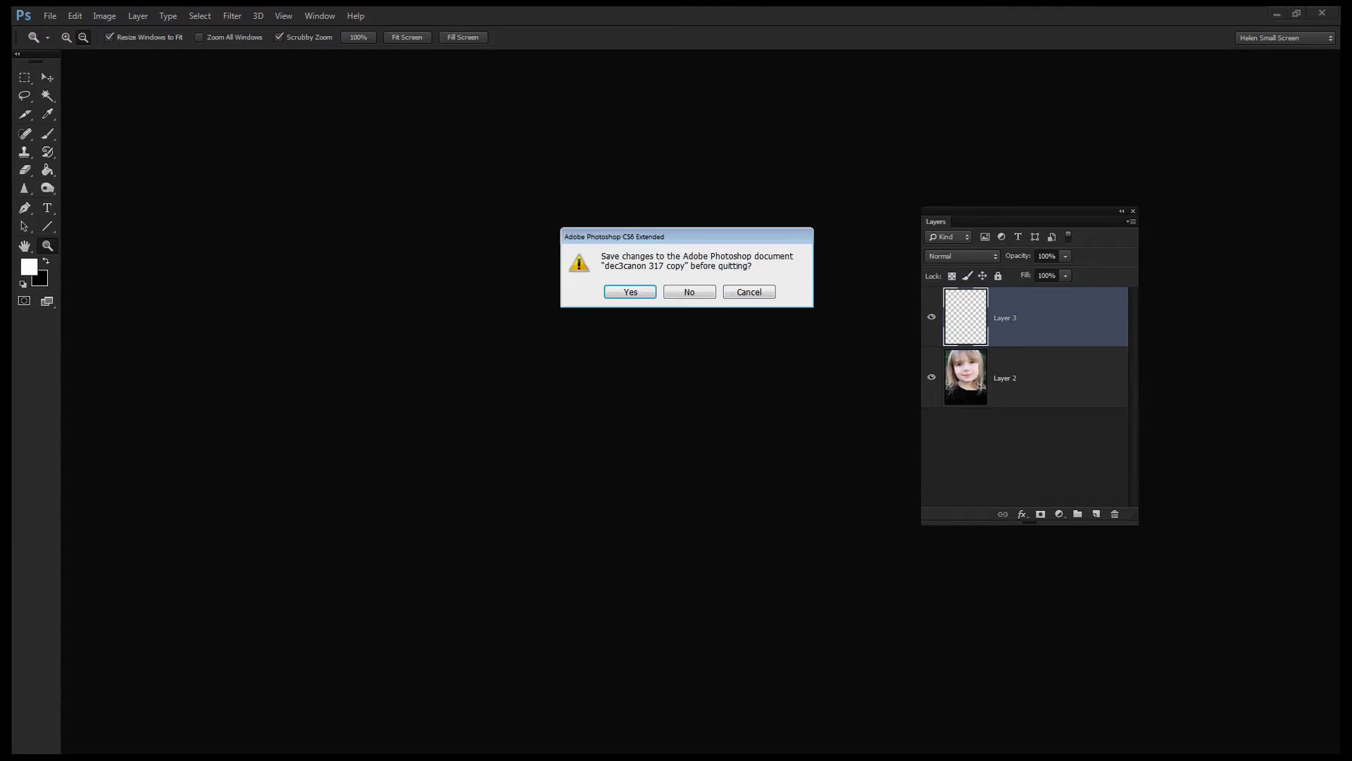
pyautogui.click(673, 293)
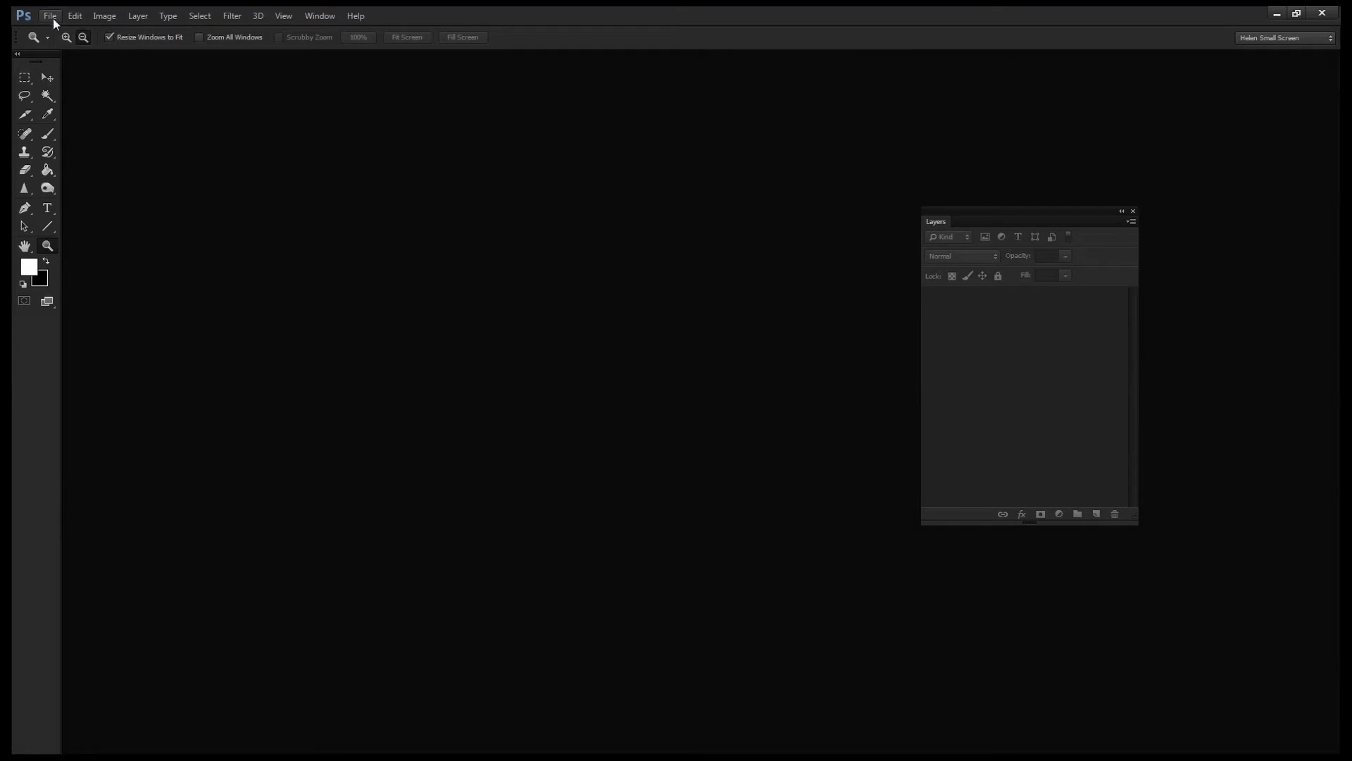
# Reopen test.psd from Open Recent and enlarge its document window around the portrait.
pyautogui.click(50, 16)
pyautogui.moveTo(72, 101)
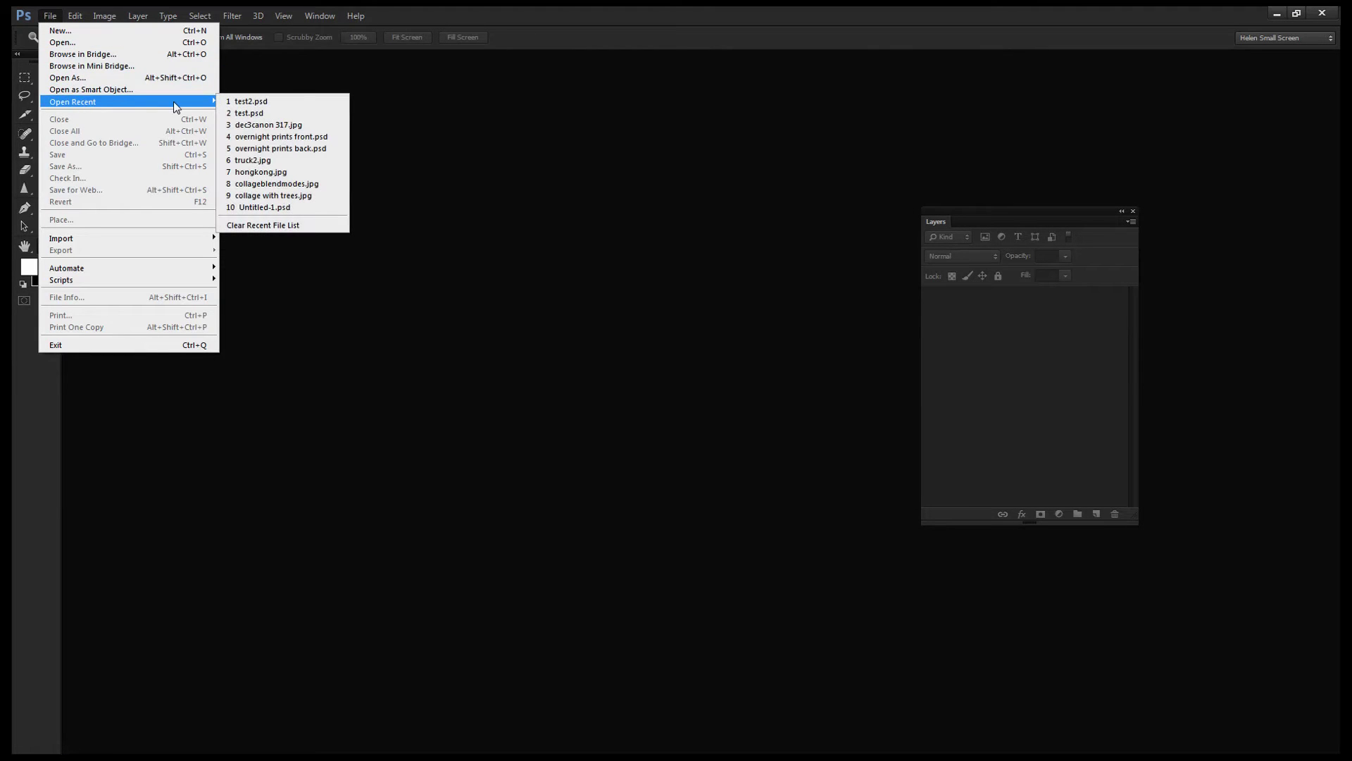
pyautogui.click(249, 113)
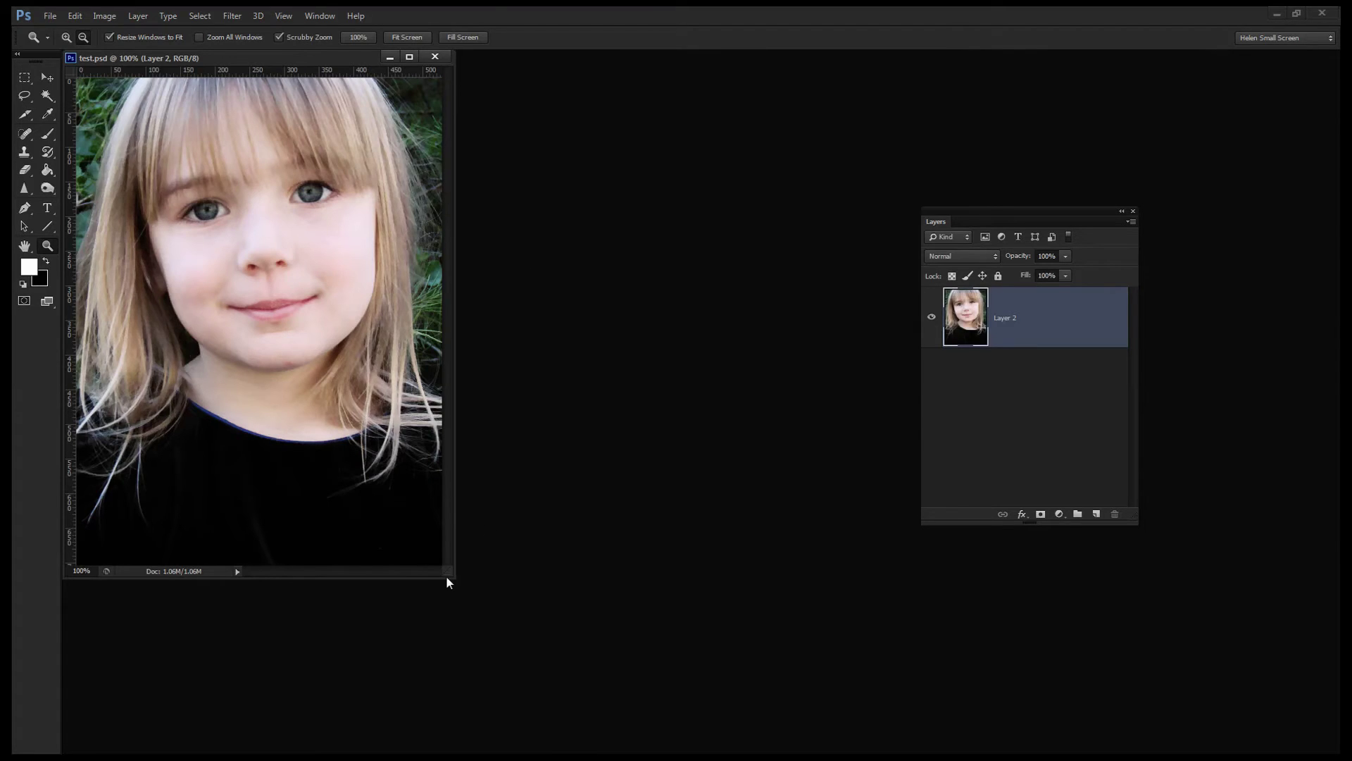
pyautogui.moveTo(446, 576); pyautogui.dragTo(724, 718)
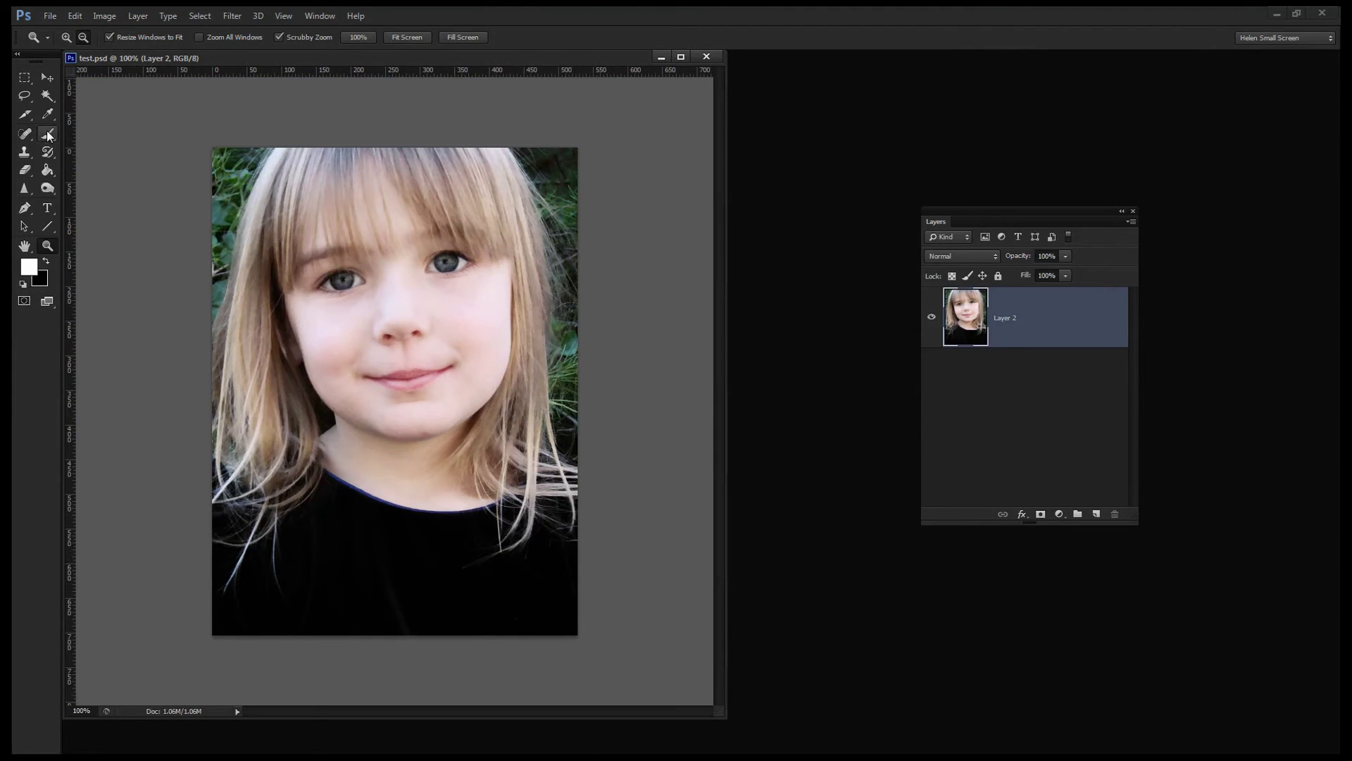
# With the Brush tool, choose the Star_Brushes_by_DemosthenesVoice set from the brush picker menu.
pyautogui.click(47, 133)
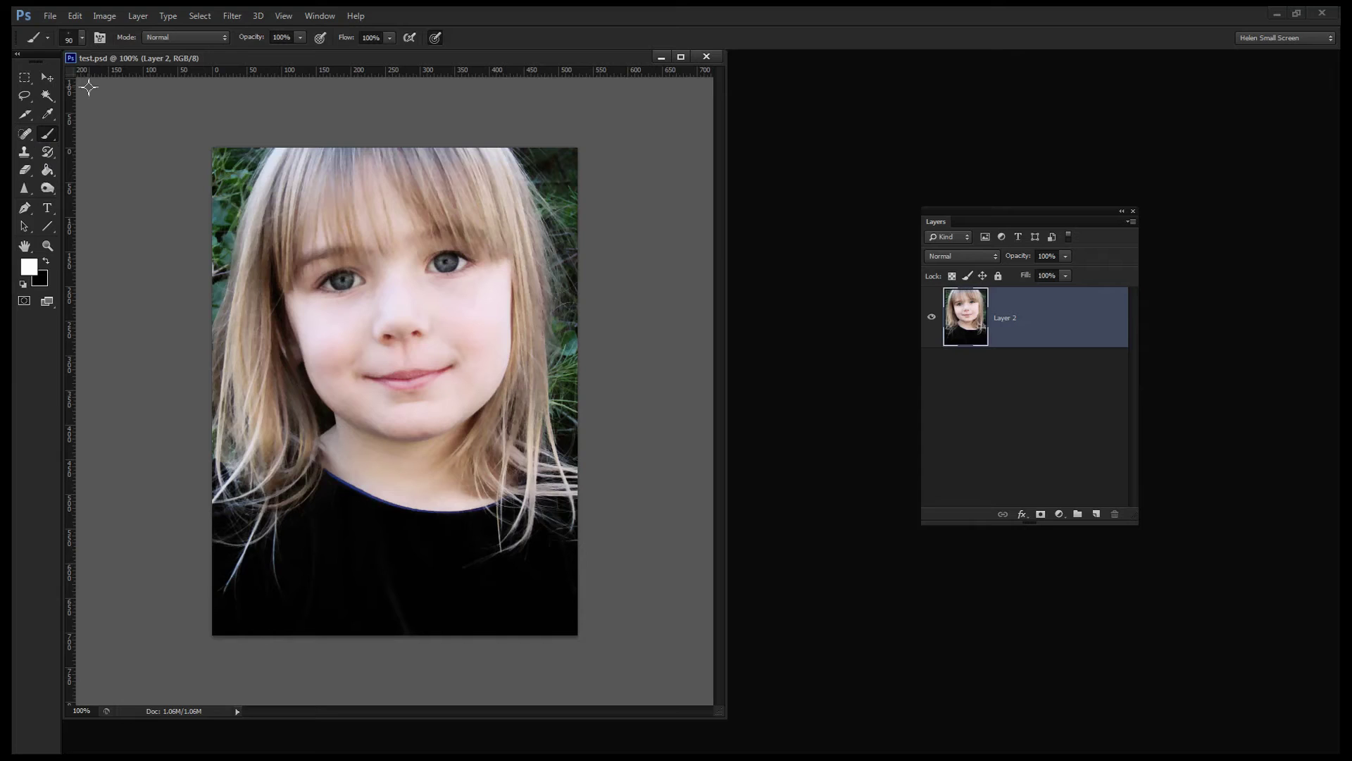
pyautogui.click(81, 35)
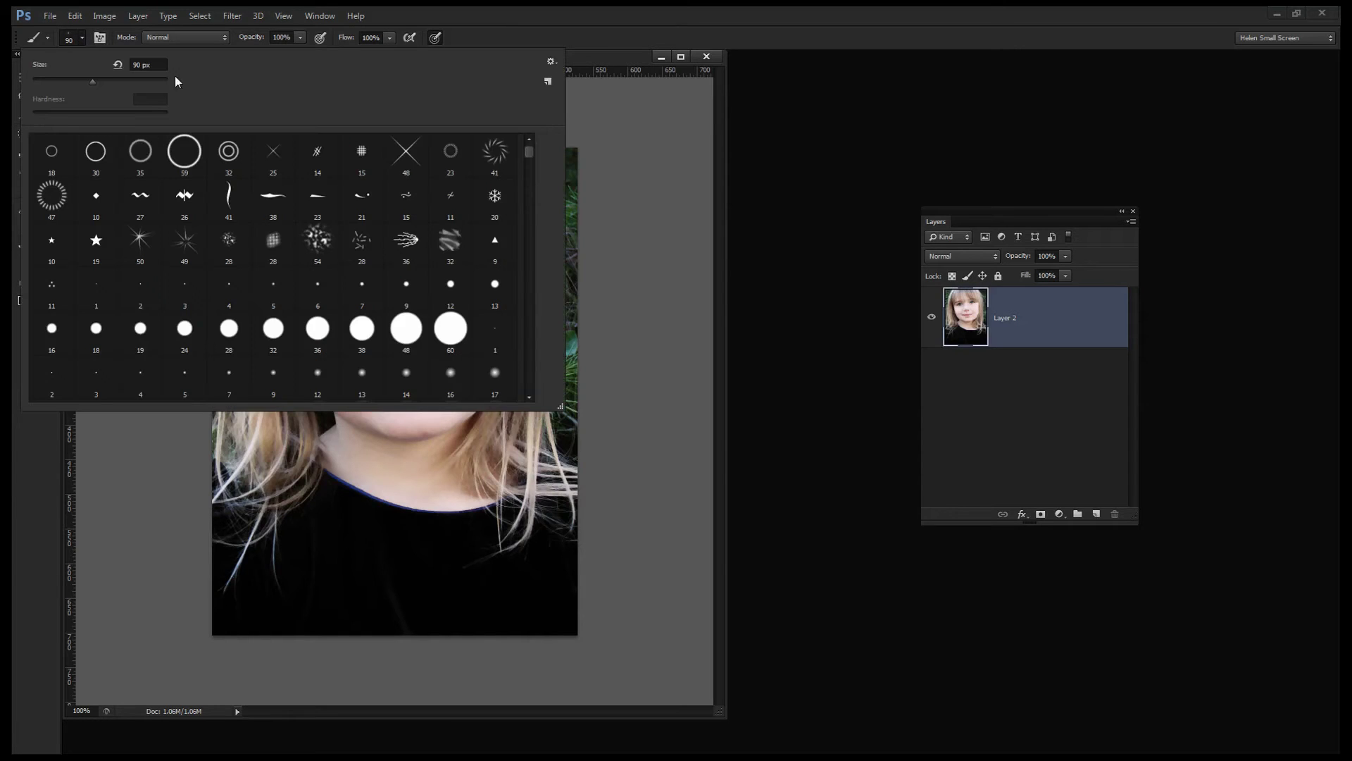
pyautogui.click(551, 62)
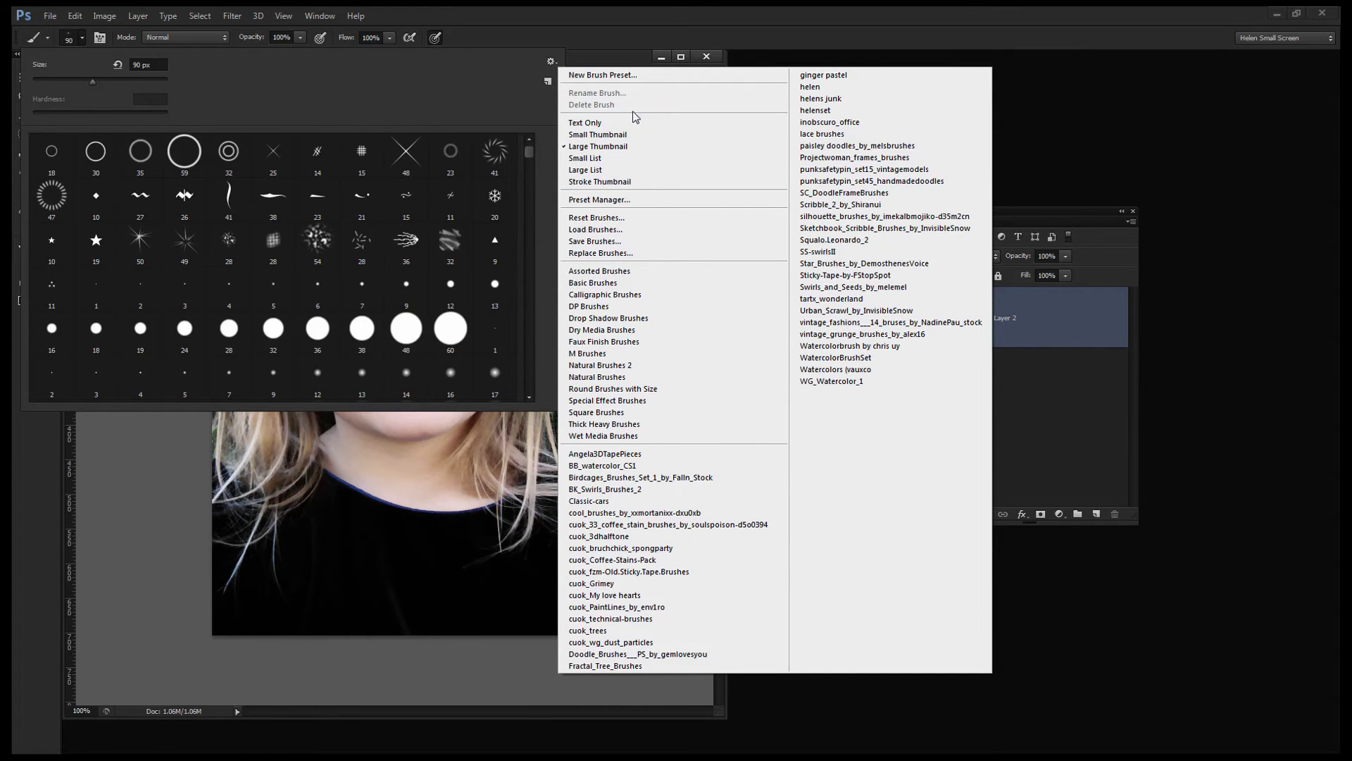
pyautogui.click(835, 264)
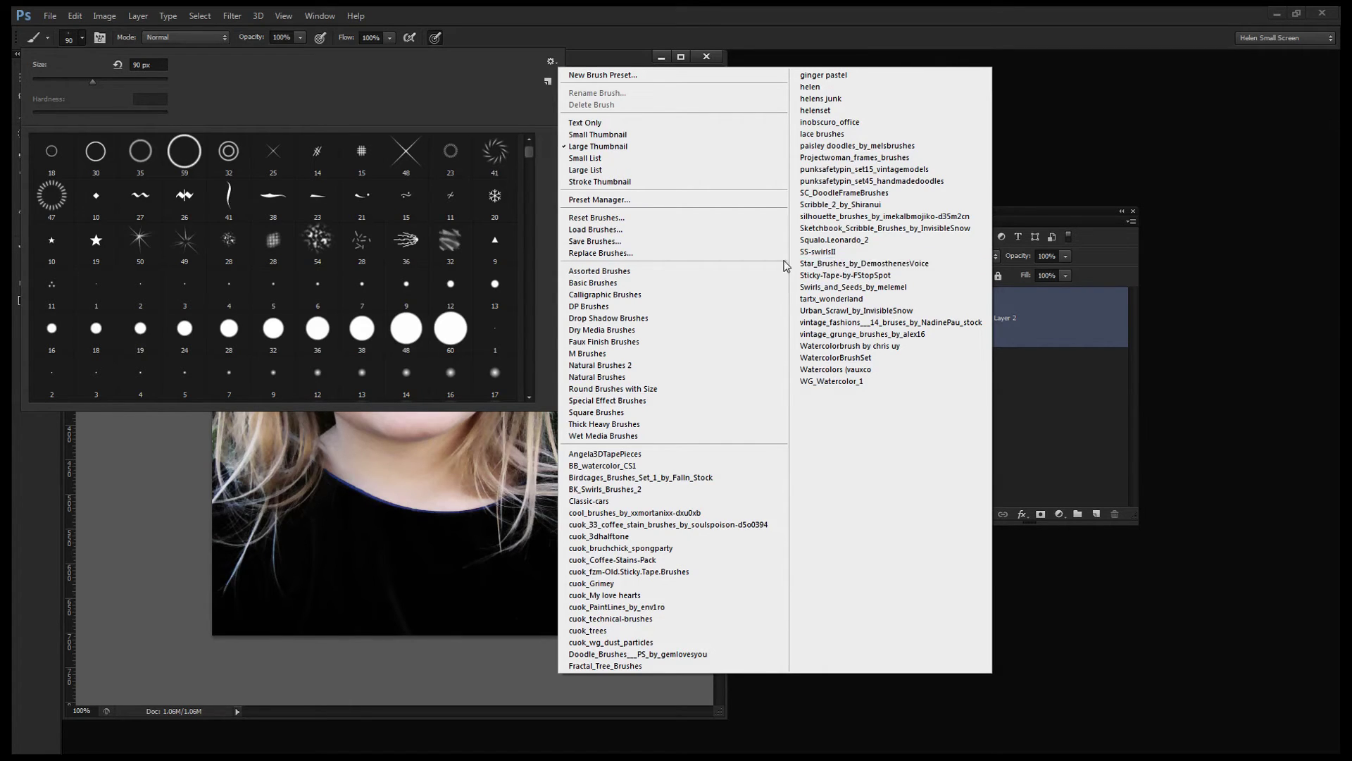
# Append the Star_Brushes_by_DemosthenesVoice set and pick the 1148 px four-point star brush.
pyautogui.click(829, 265)
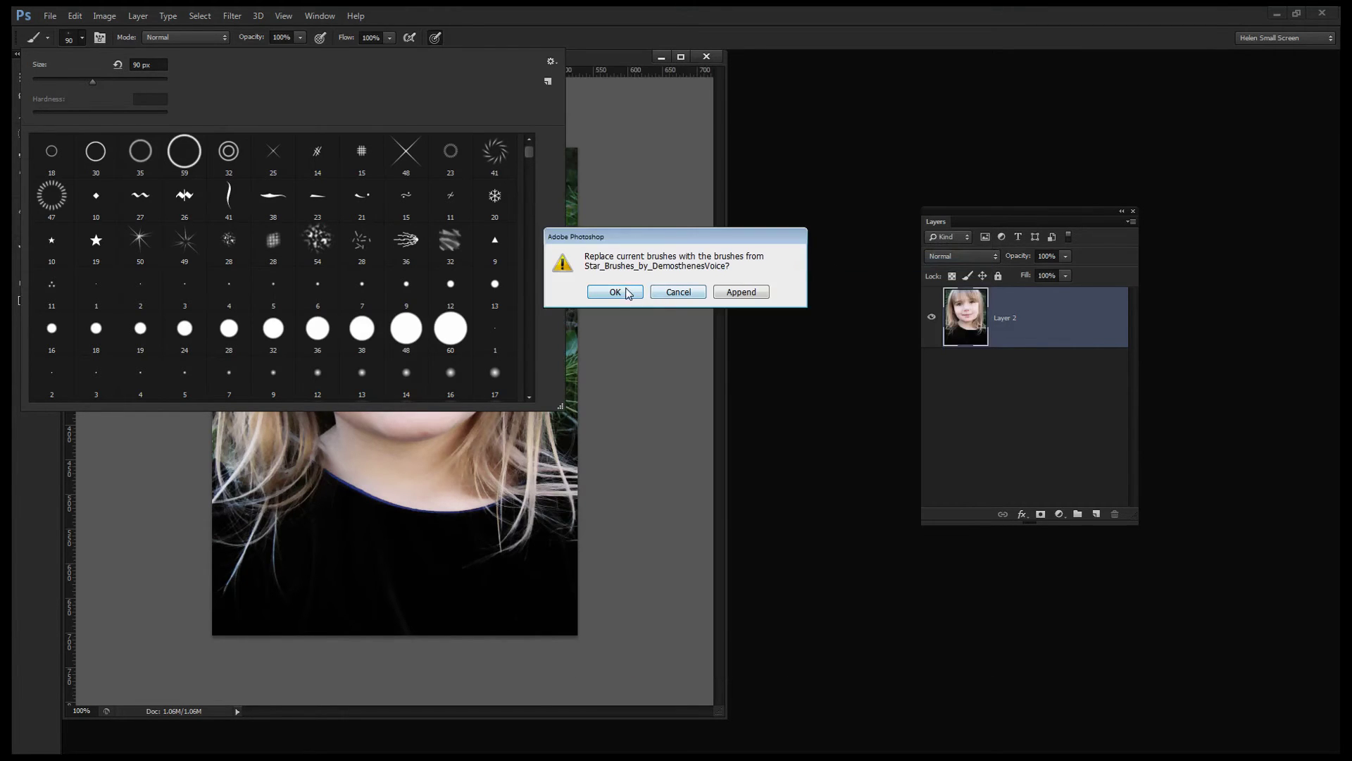
pyautogui.click(741, 292)
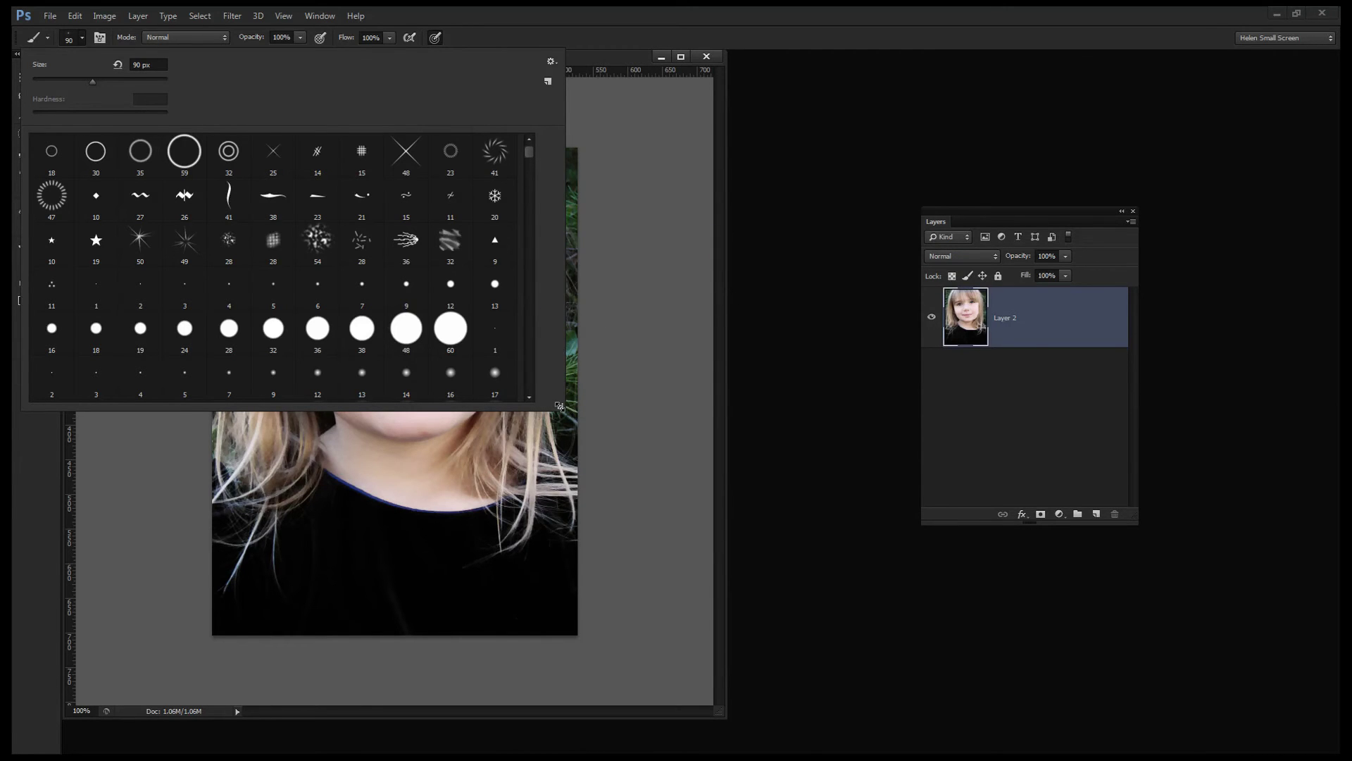
pyautogui.moveTo(559, 406); pyautogui.dragTo(647, 560)
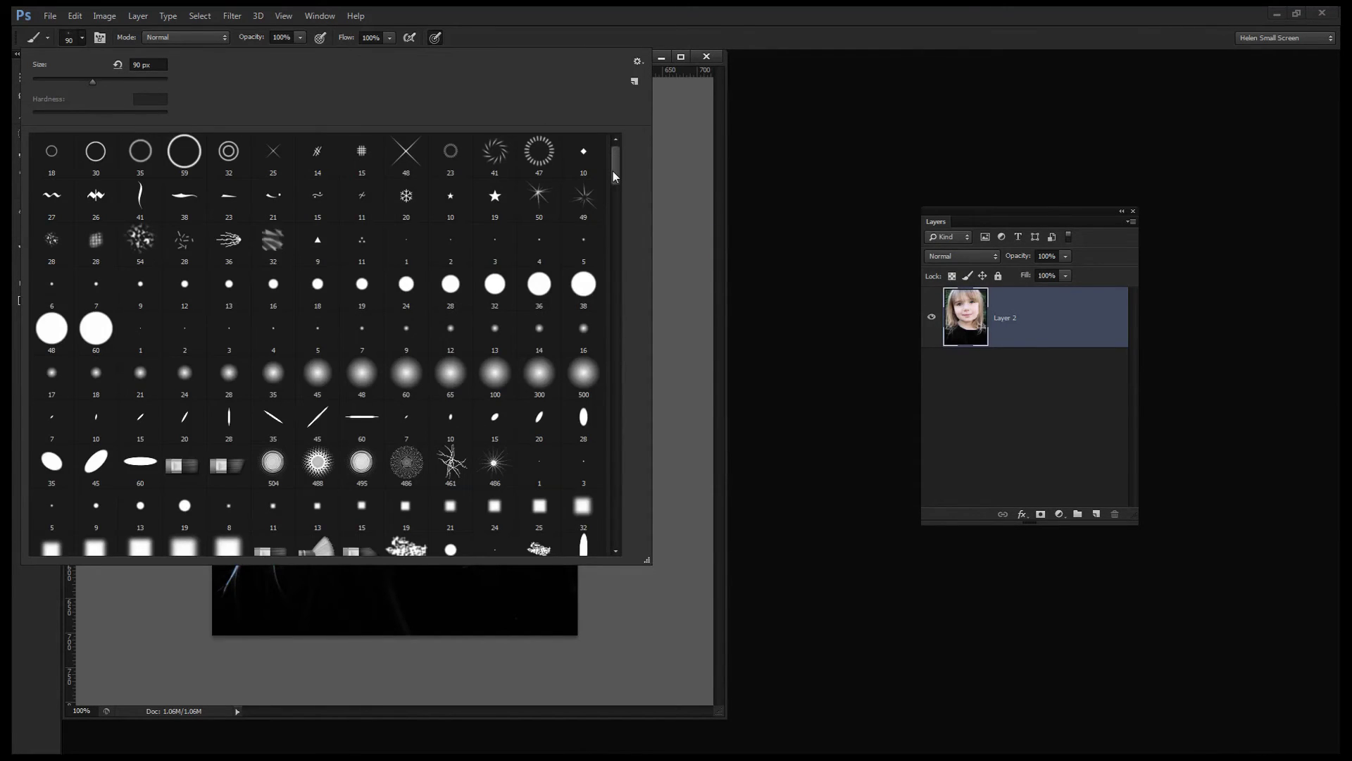
pyautogui.moveTo(614, 163); pyautogui.dragTo(604, 540)
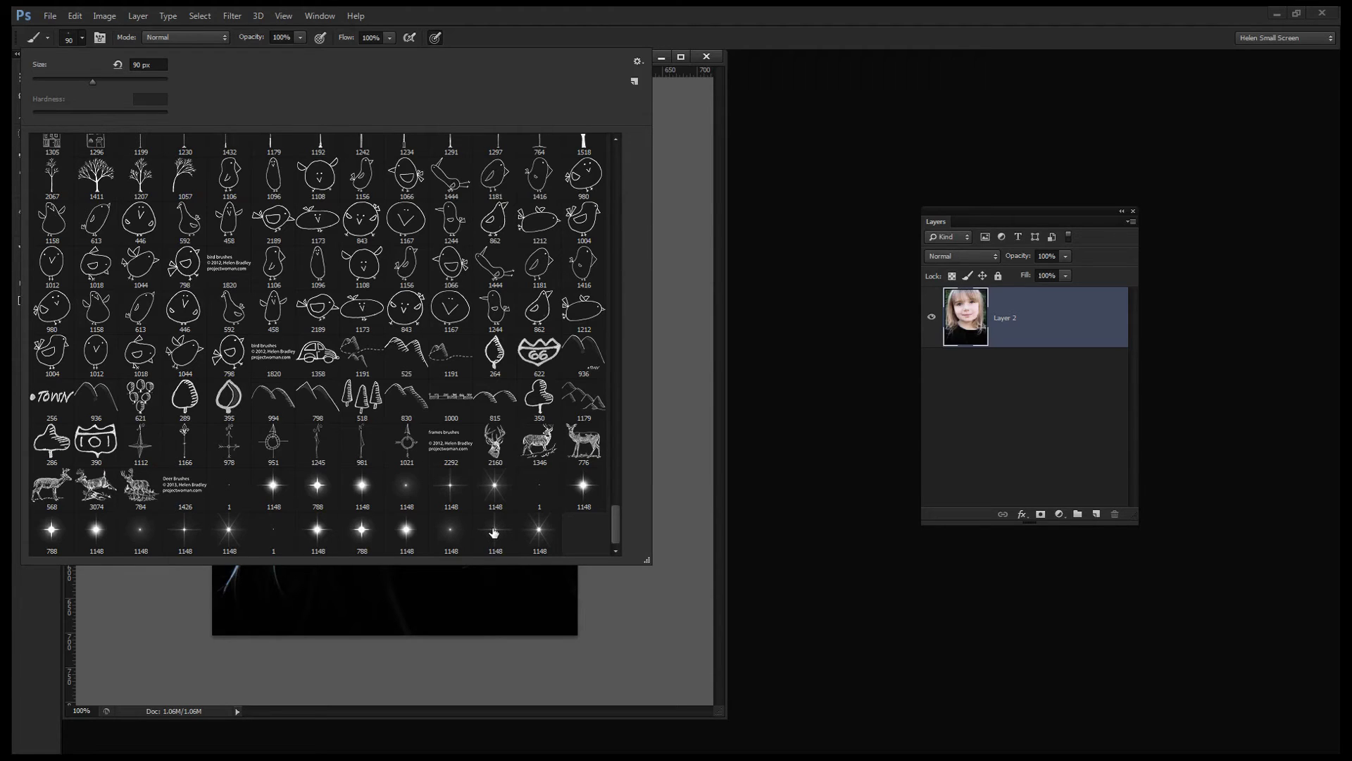
pyautogui.click(495, 532)
# Shrink the star brush to 90 px and zoom the girl's face to 200%.
pyautogui.click(616, 36)
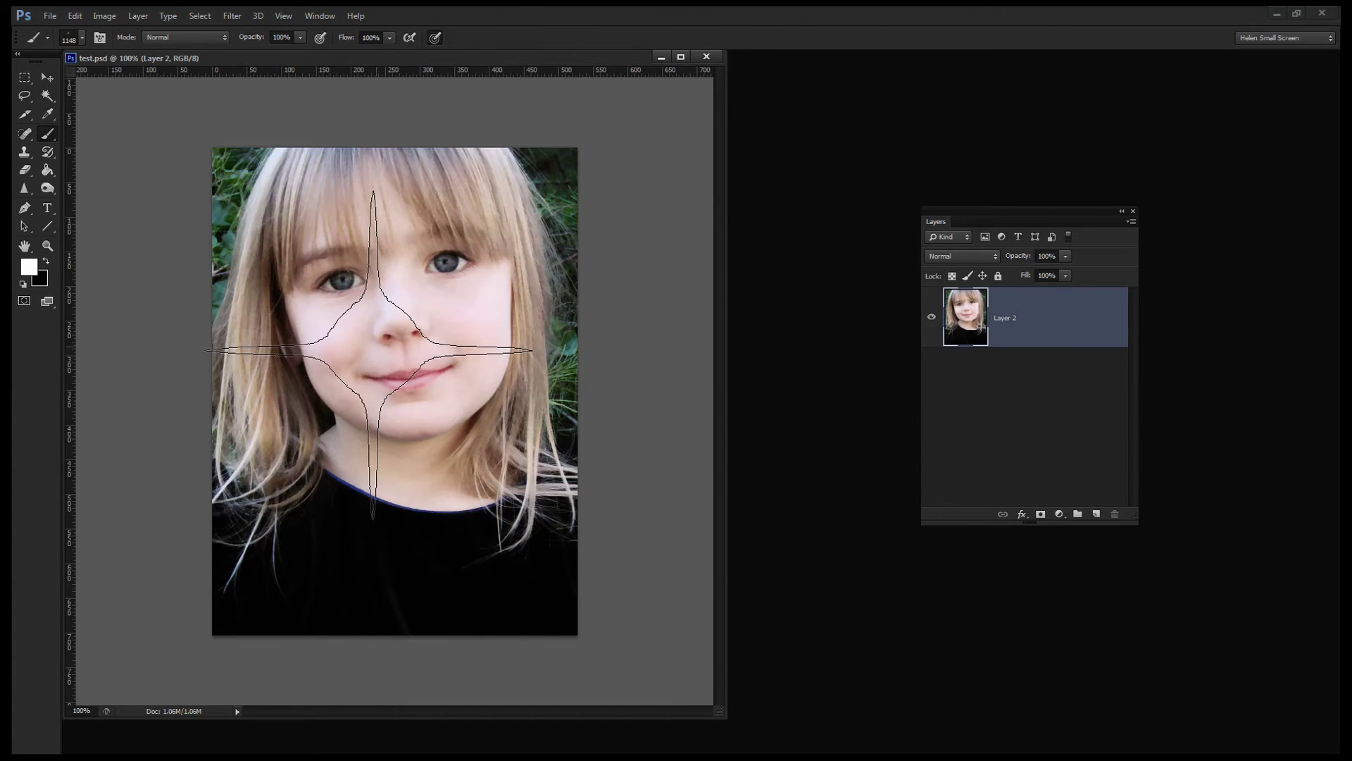
pyautogui.press('[')
pyautogui.press('[')
pyautogui.press('[')
pyautogui.press('[')
pyautogui.press('[')
pyautogui.press('[')
pyautogui.press('[')
pyautogui.press('[')
pyautogui.press('[')
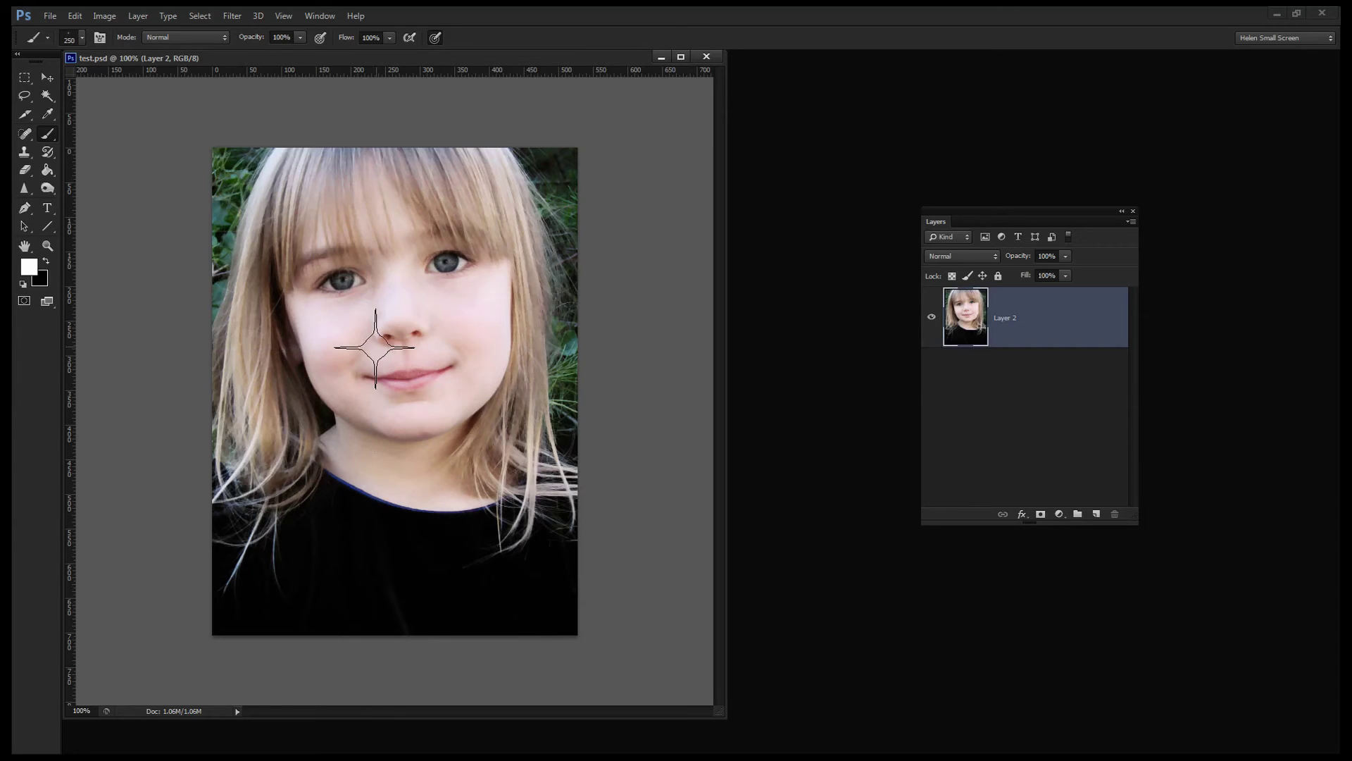
pyautogui.press('[')
pyautogui.press('[')
pyautogui.press('[')
pyautogui.press('[')
pyautogui.press('z')
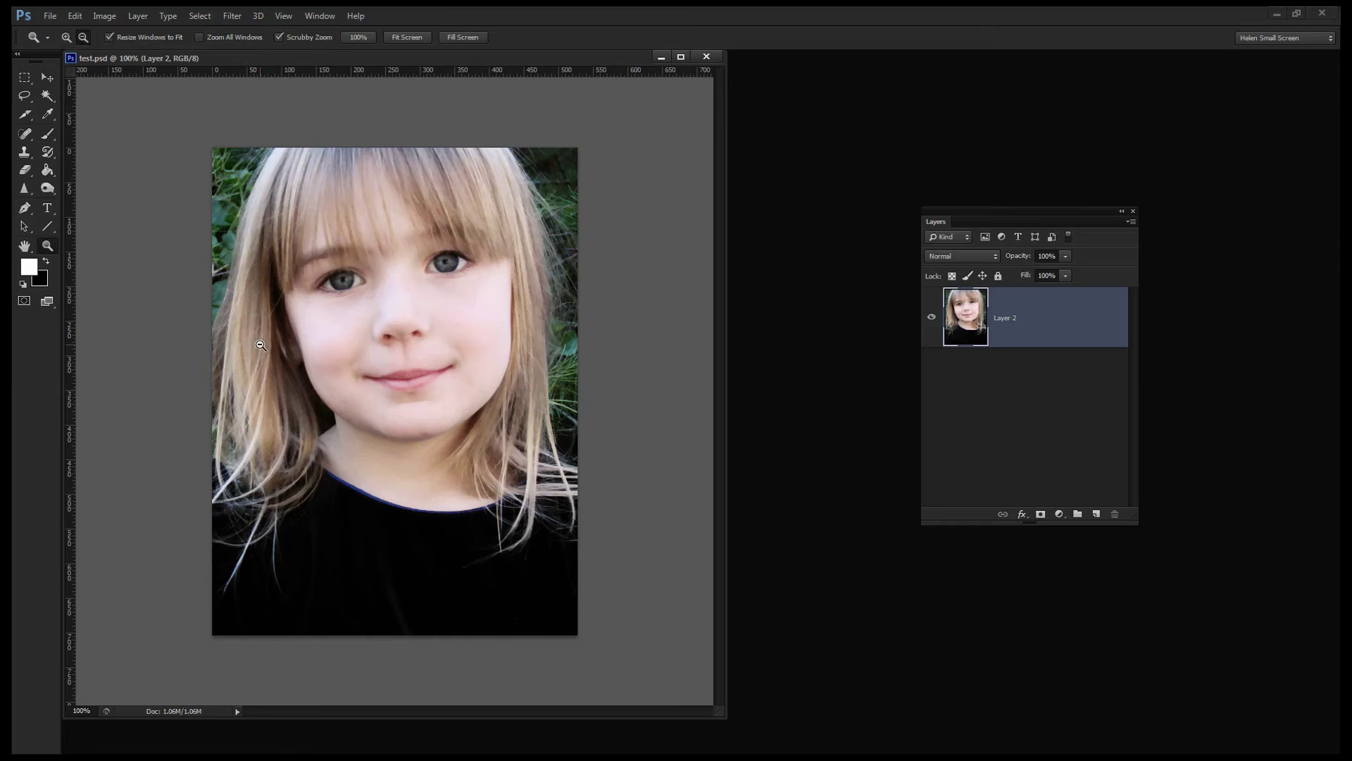
pyautogui.click(339, 295)
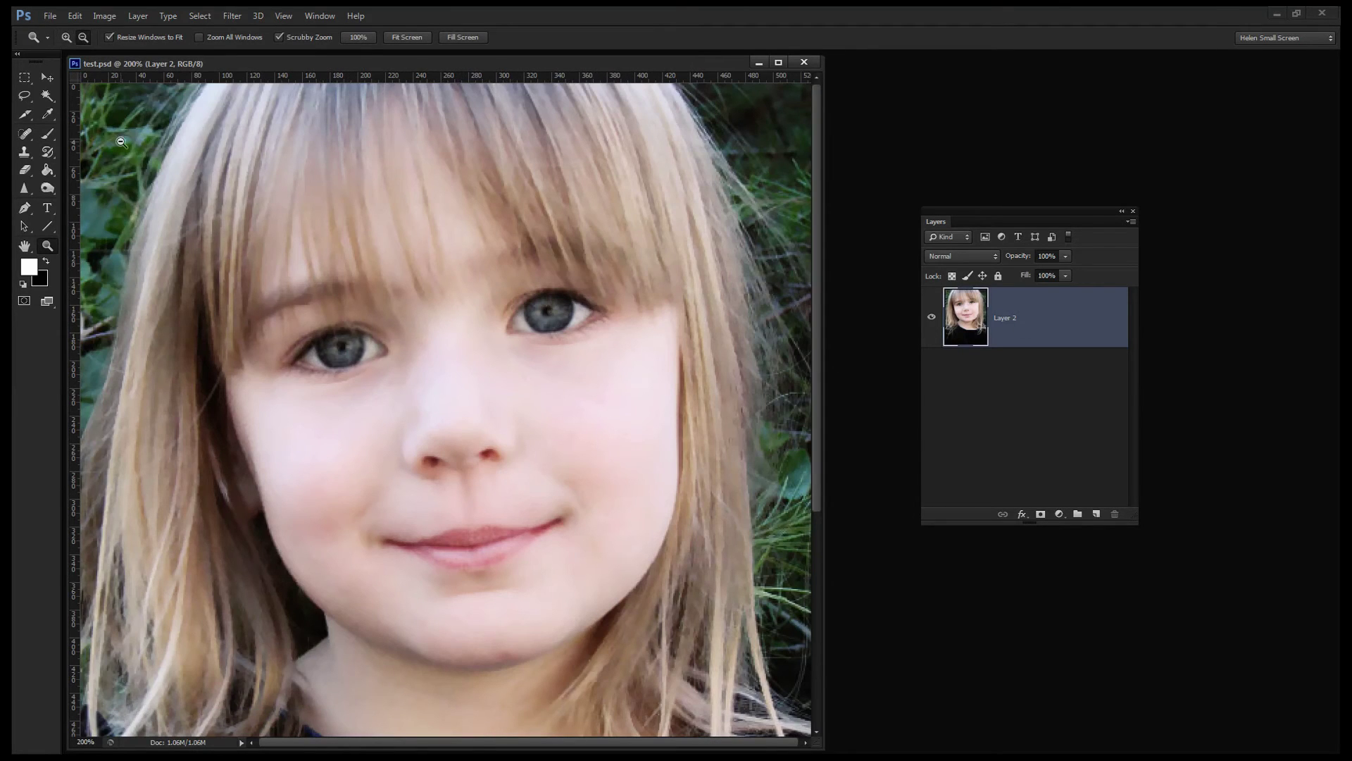
pyautogui.click(47, 133)
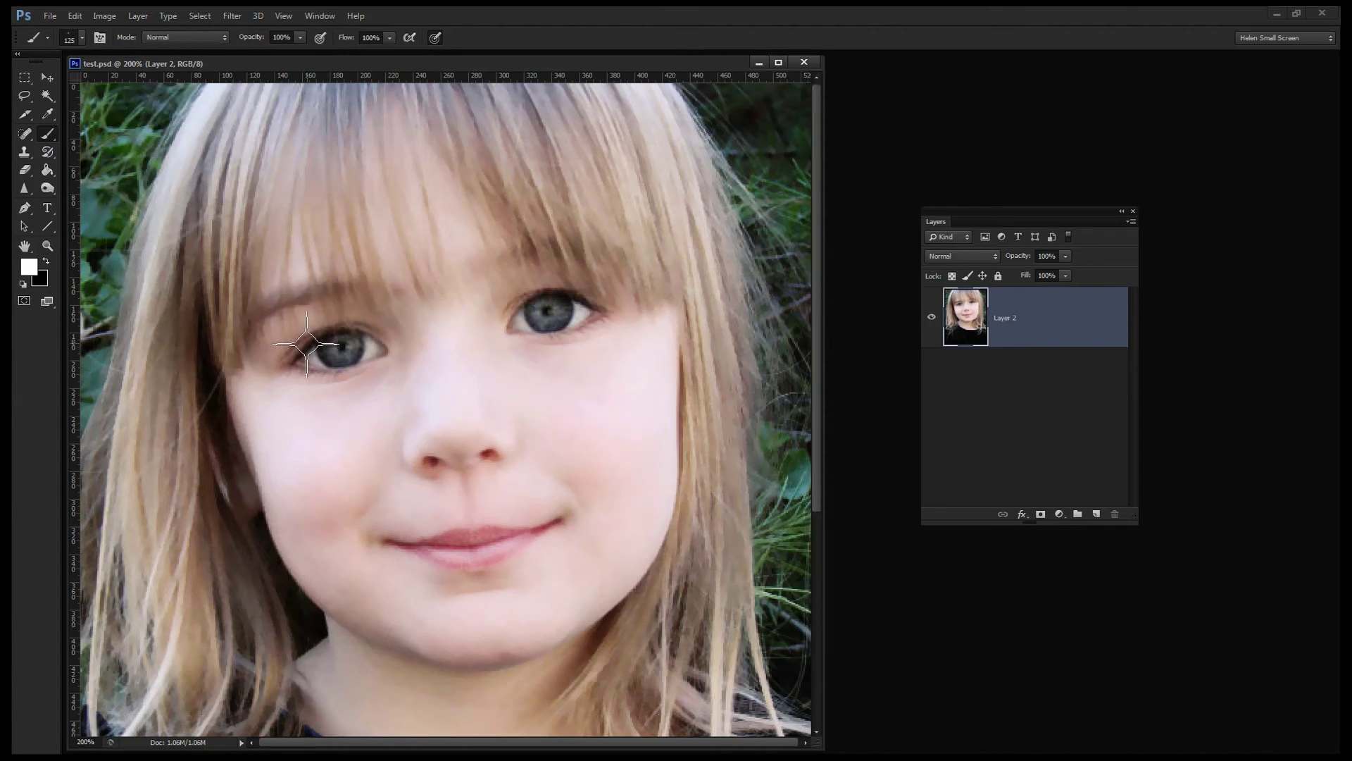
pyautogui.press('[')
pyautogui.press('[')
# On a new layer, stamp a white star on the left eye and set its opacity to 73%.
pyautogui.click(1097, 515)
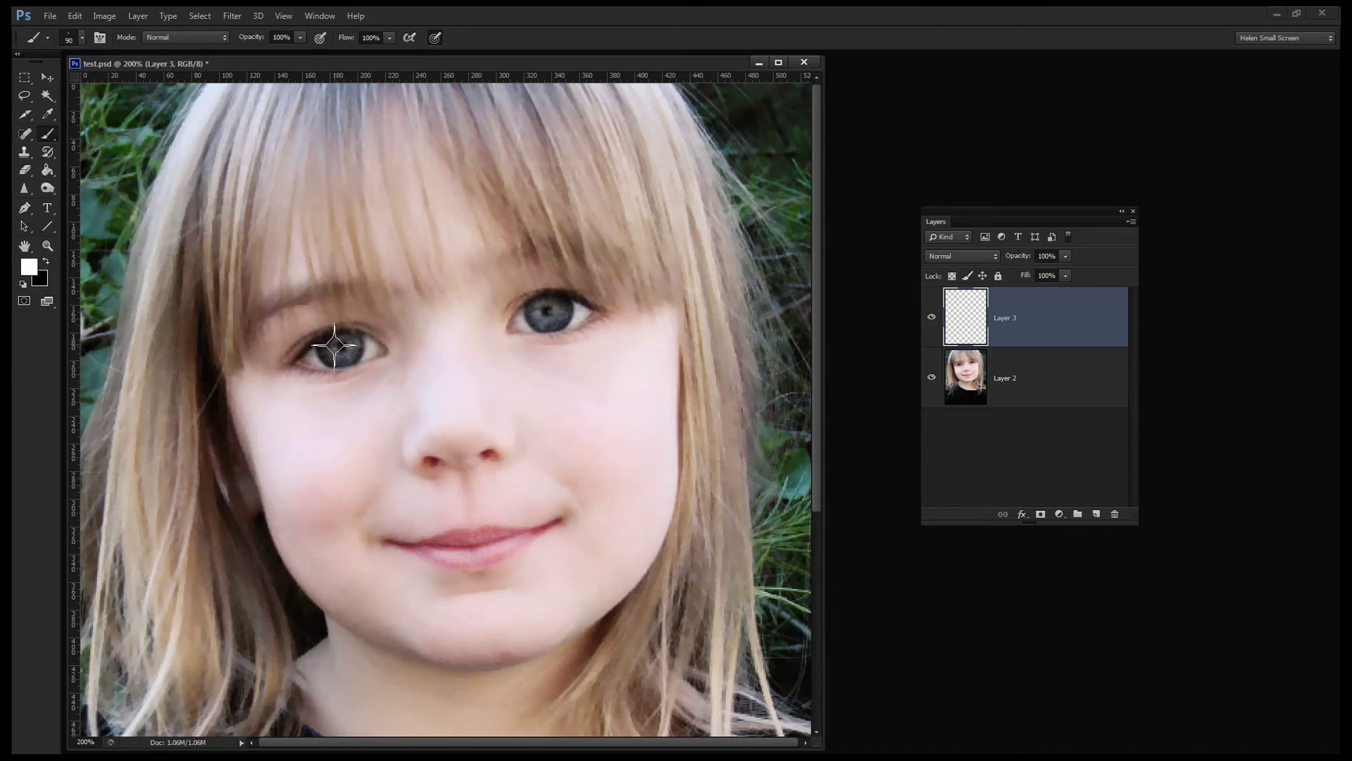
pyautogui.click(333, 343)
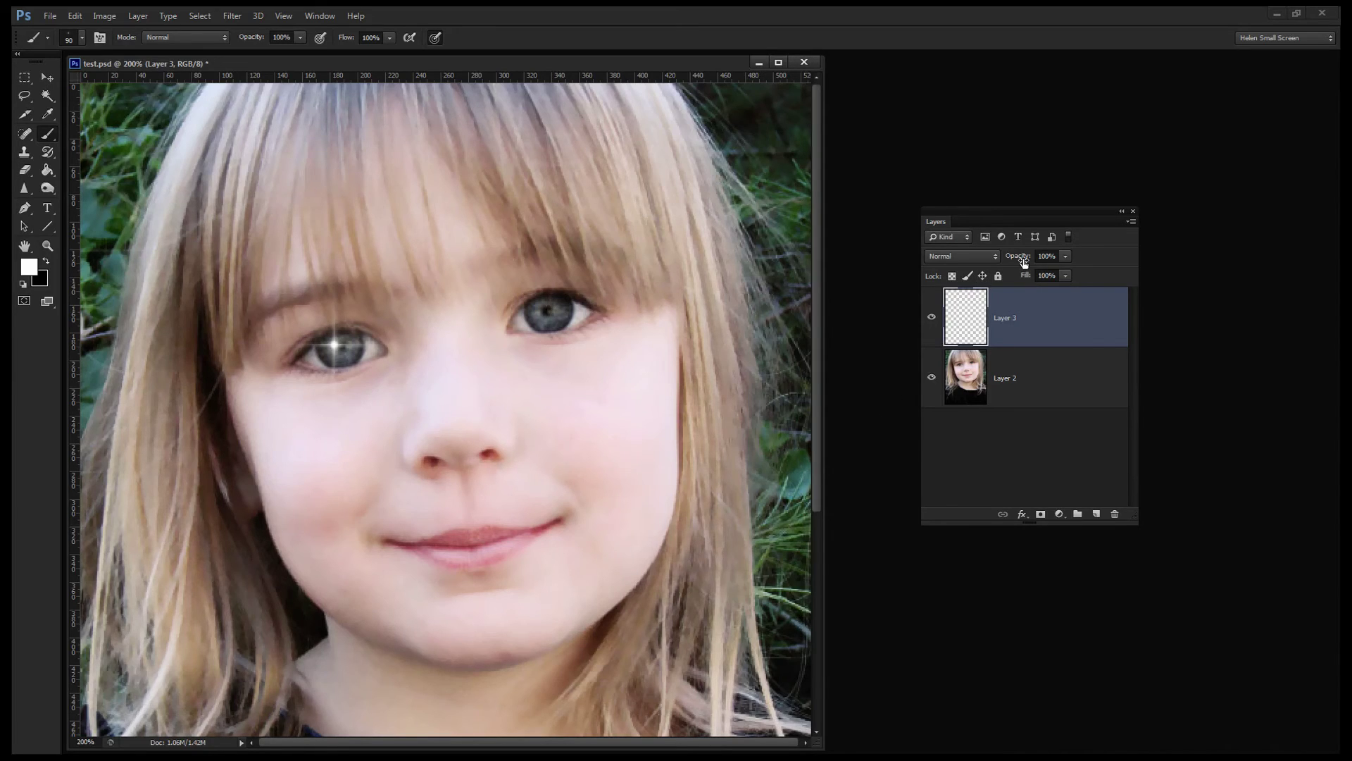
pyautogui.moveTo(1023, 262); pyautogui.dragTo(1014, 263)
pyautogui.press('Return')
# Rotate the Layer 3 sparkle about 28°, re-centre it on the eye, commit, then select Layer 2.
pyautogui.click(46, 78)
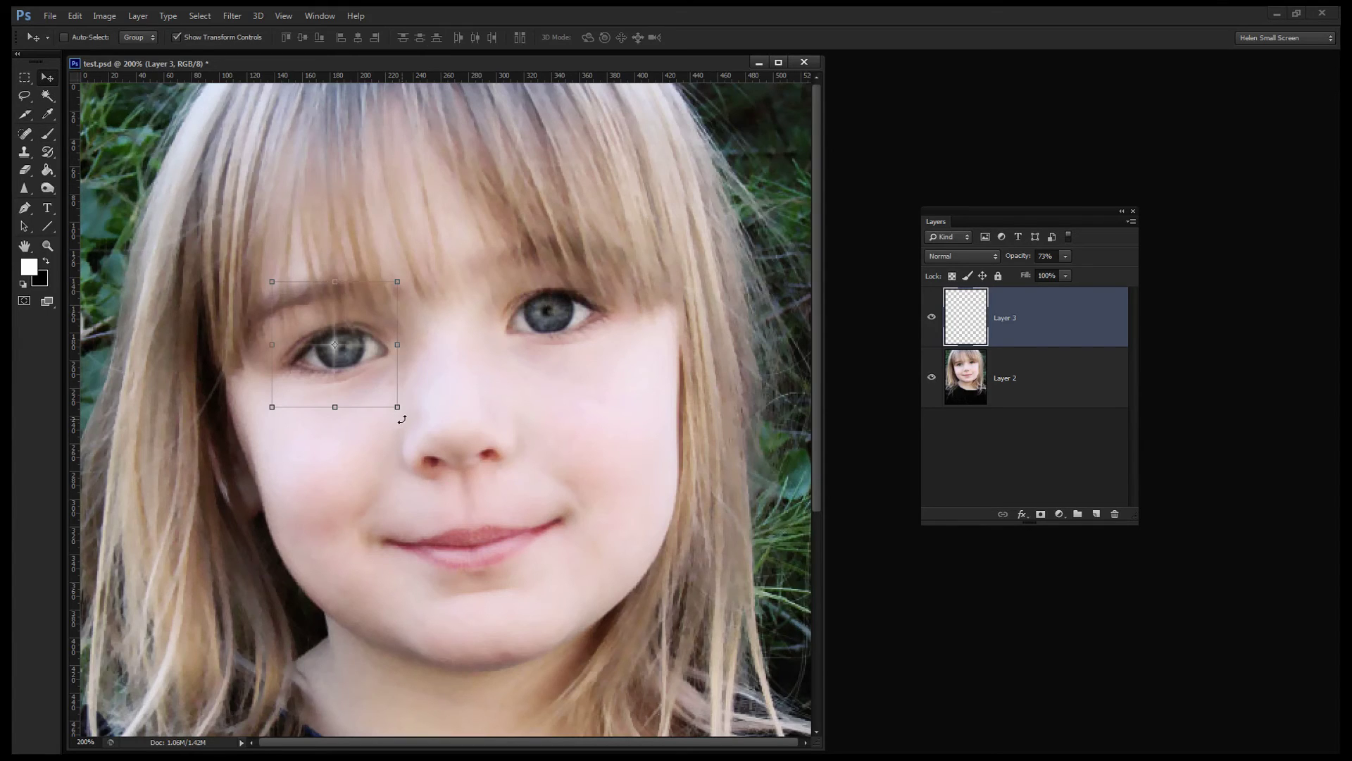
pyautogui.moveTo(413, 415); pyautogui.dragTo(358, 418)
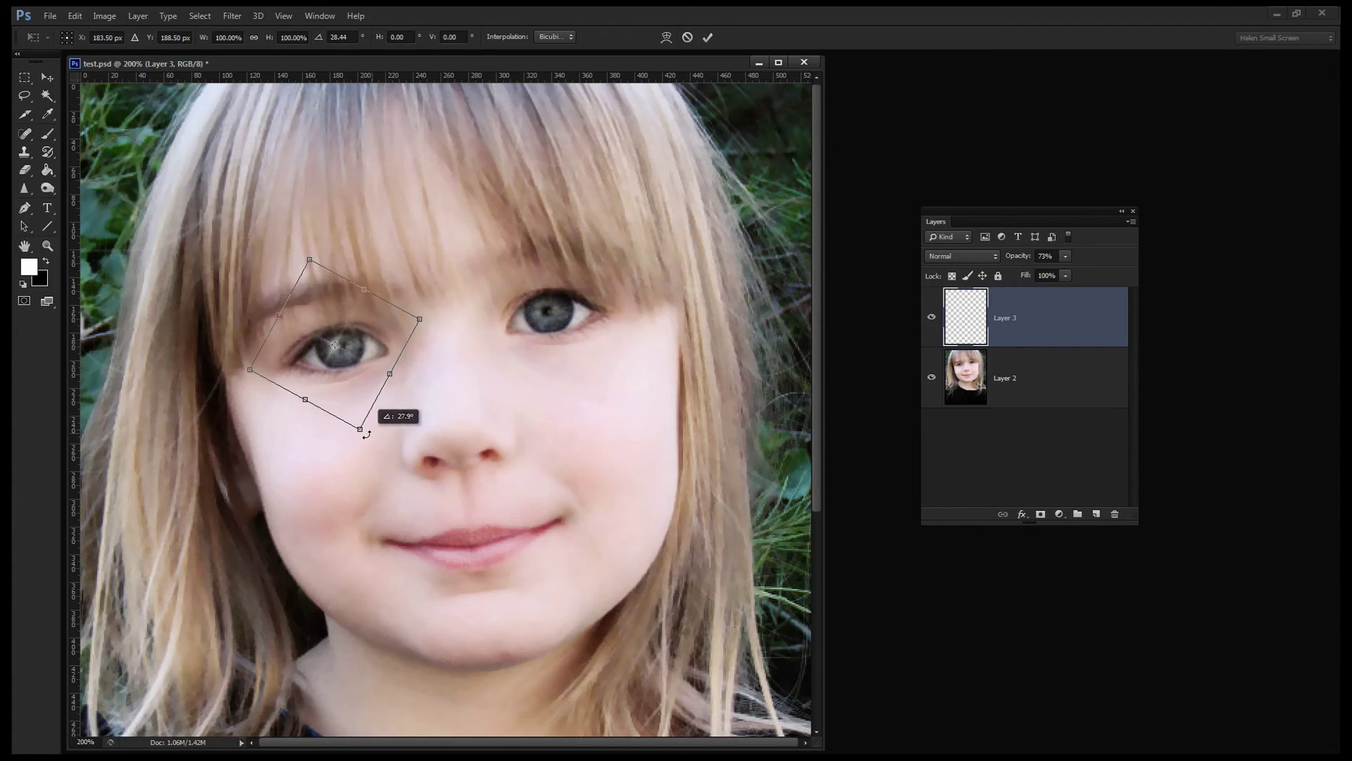
pyautogui.moveTo(310, 346); pyautogui.dragTo(301, 348)
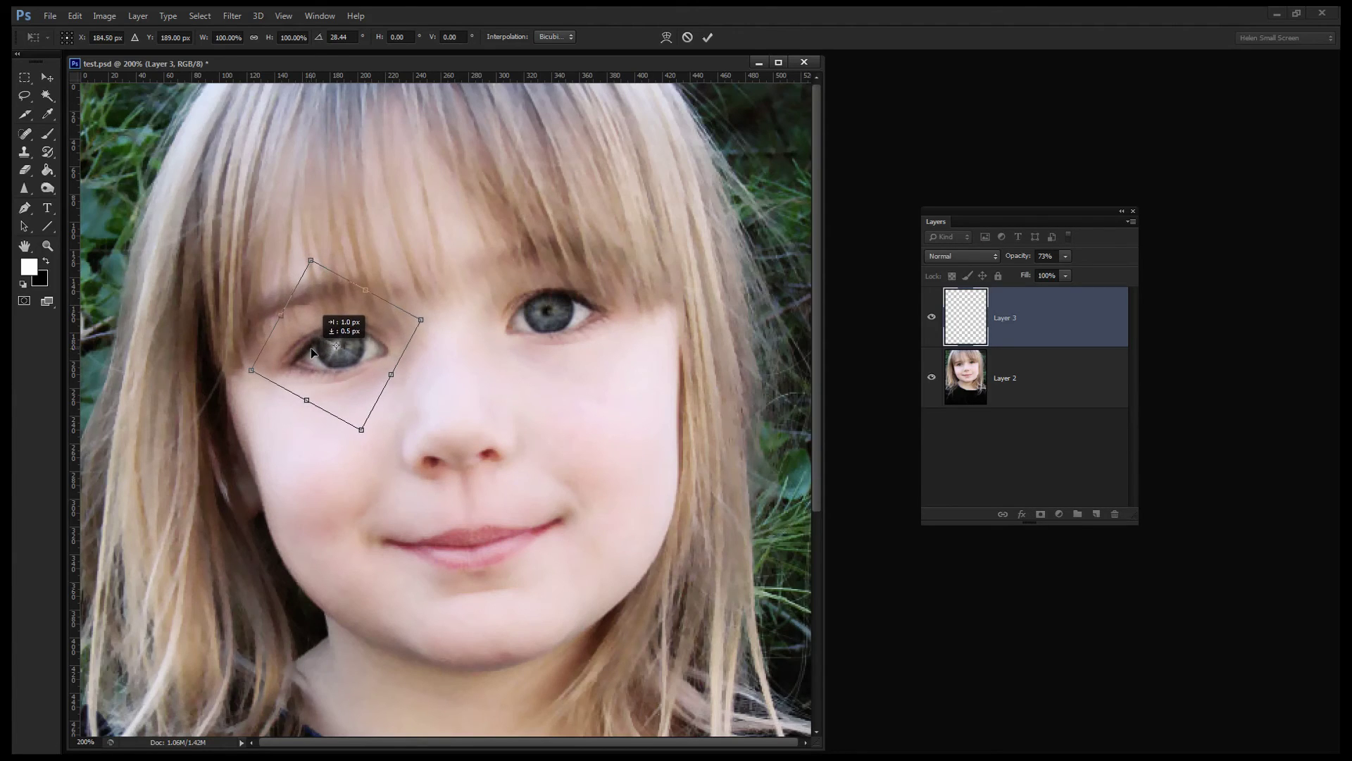
pyautogui.moveTo(302, 348); pyautogui.dragTo(323, 341)
pyautogui.click(710, 38)
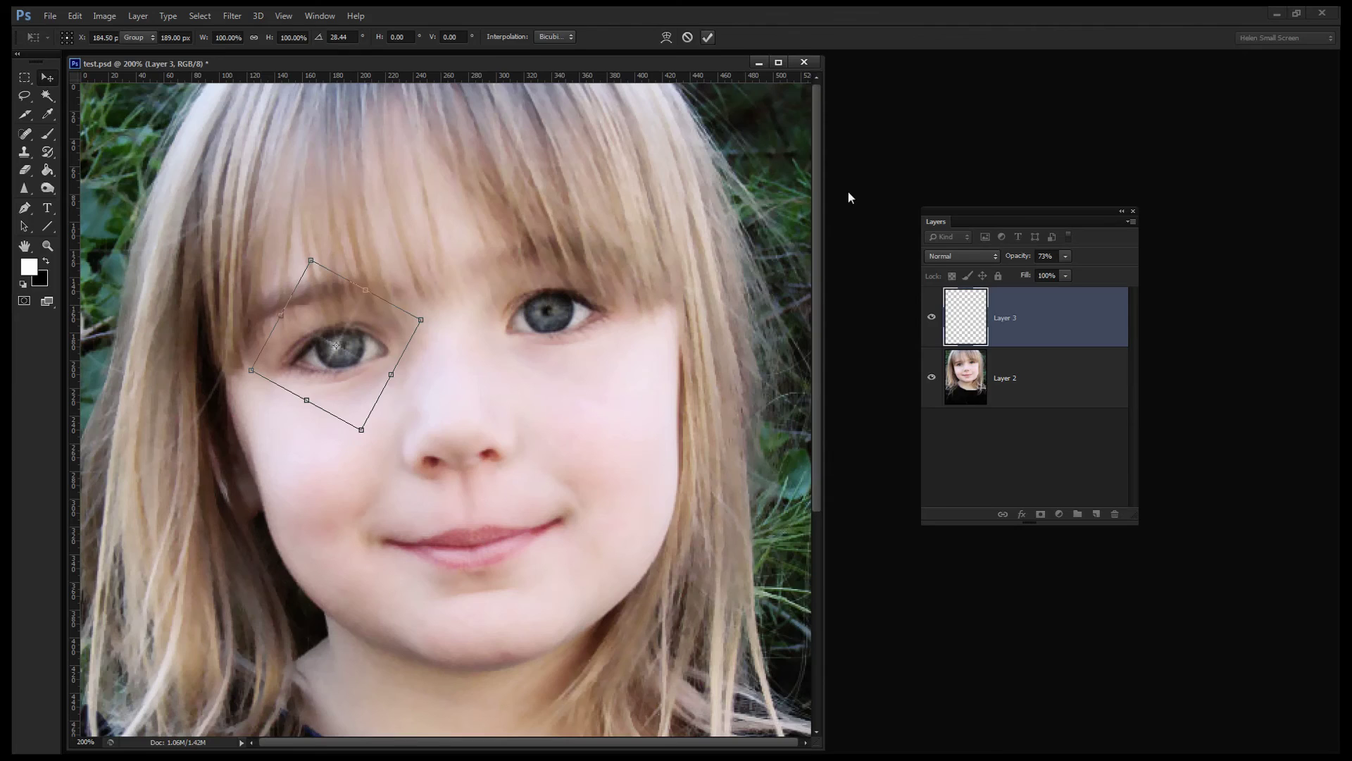
pyautogui.click(1019, 384)
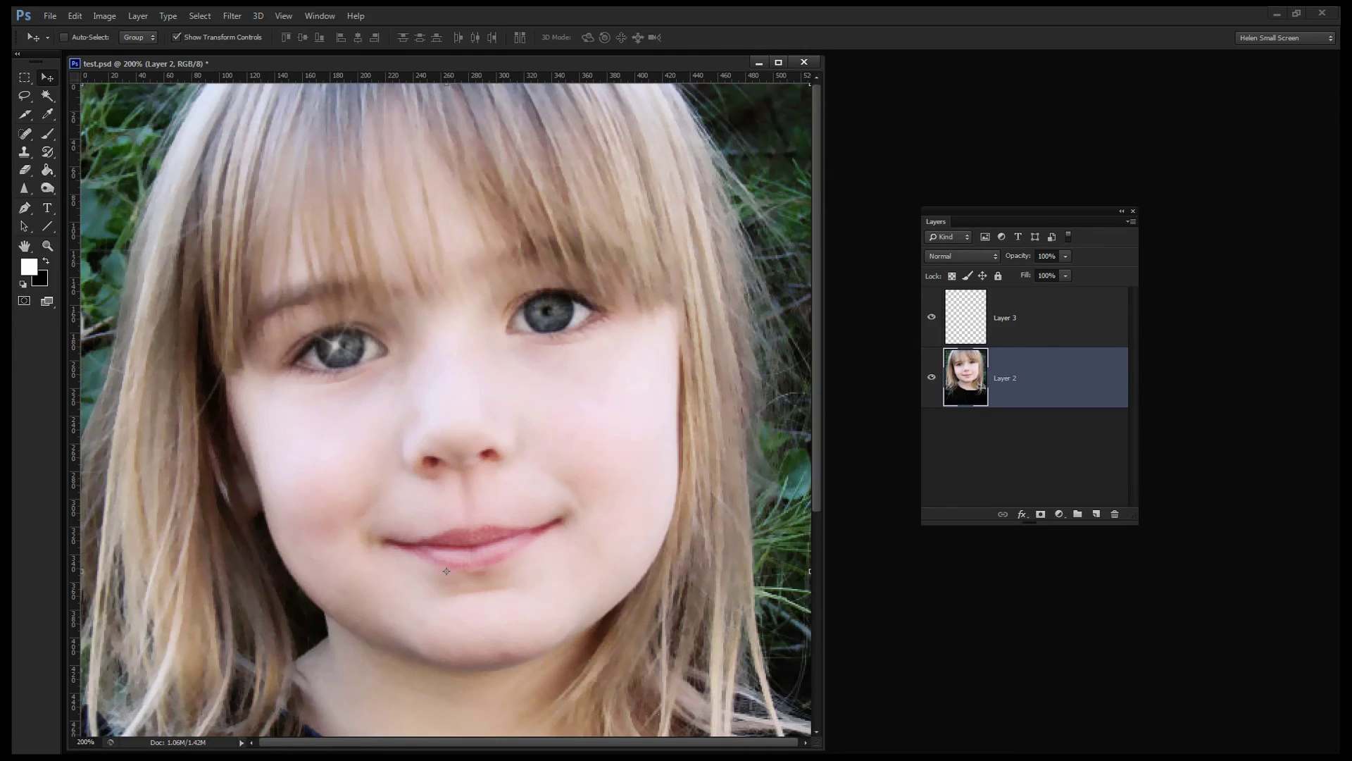
# Brush the Sharpen tool over the left and right irises on Layer 2.
pyautogui.click(24, 189)
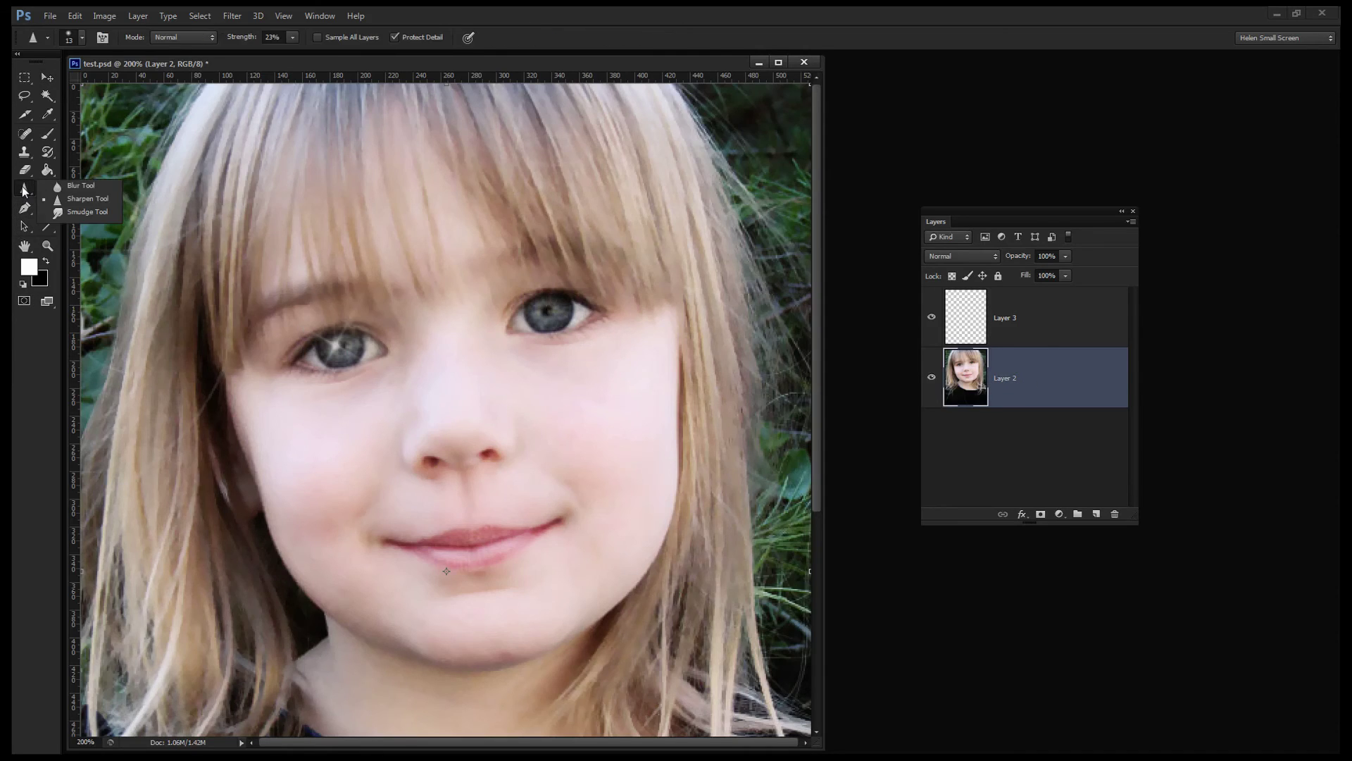
pyautogui.click(71, 199)
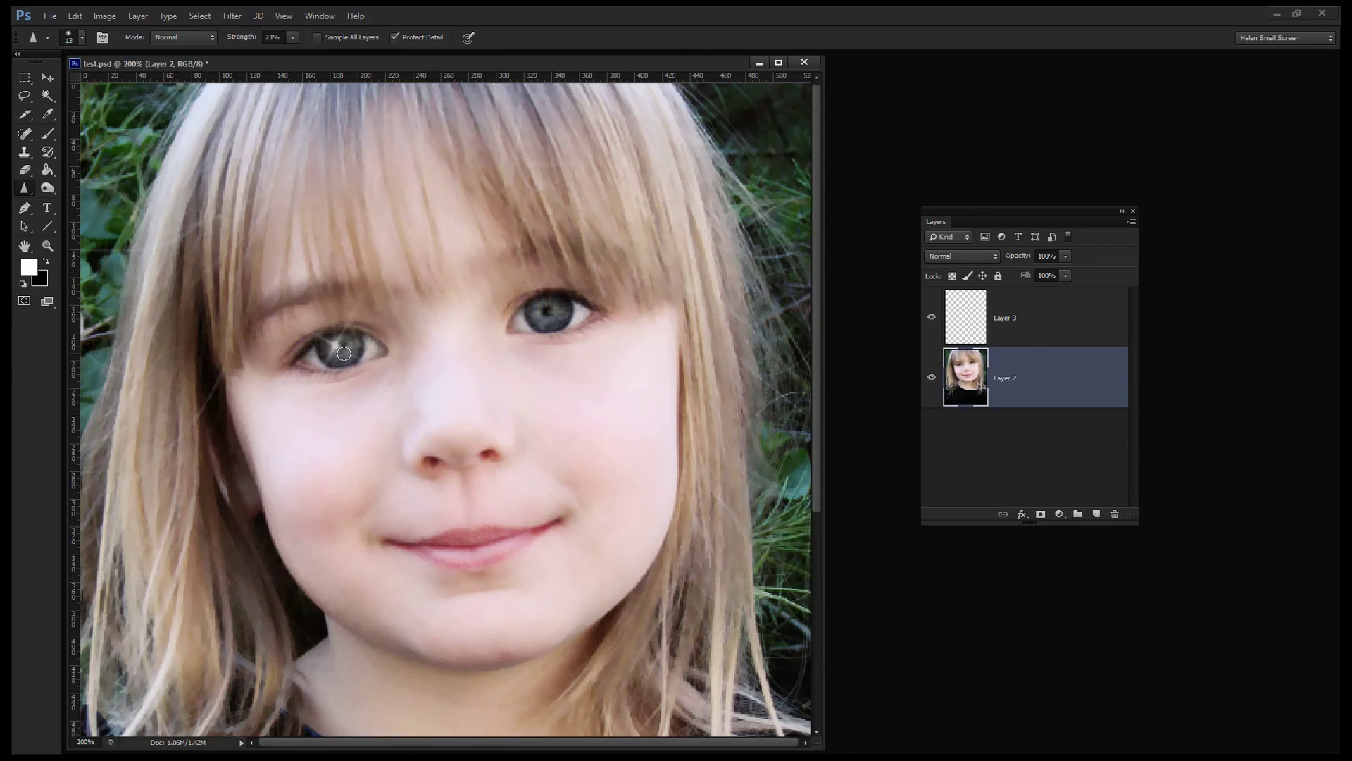
pyautogui.moveTo(340, 355); pyautogui.dragTo(345, 346)
pyautogui.moveTo(536, 299)
pyautogui.mouseDown()
pyautogui.moveTo(560, 318)
pyautogui.moveTo(532, 315)
pyautogui.mouseUp()
pyautogui.moveTo(329, 346); pyautogui.dragTo(334, 346)
# Zoom out to 100% and enlarge the document window around the photo.
pyautogui.click(48, 247)
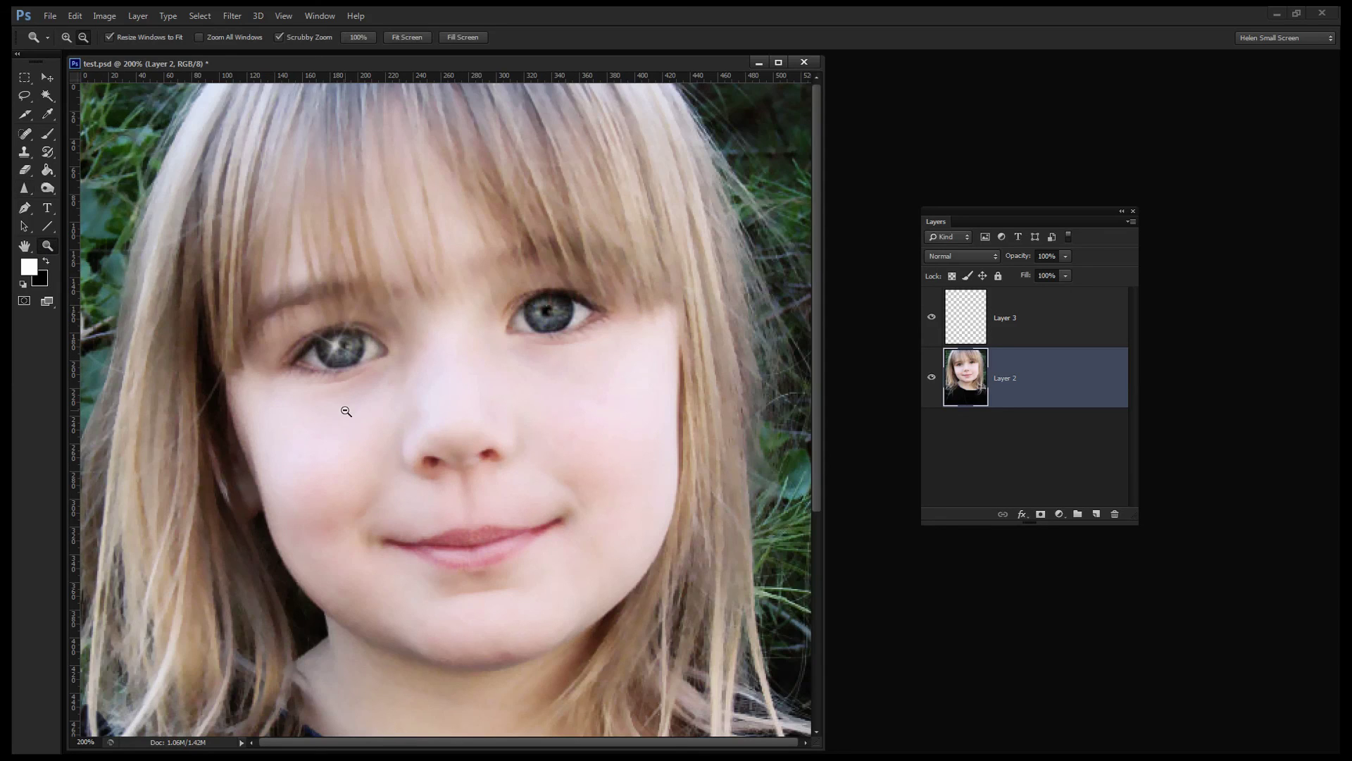
pyautogui.keyDown('alt'); pyautogui.click(371, 418); pyautogui.keyUp('alt')
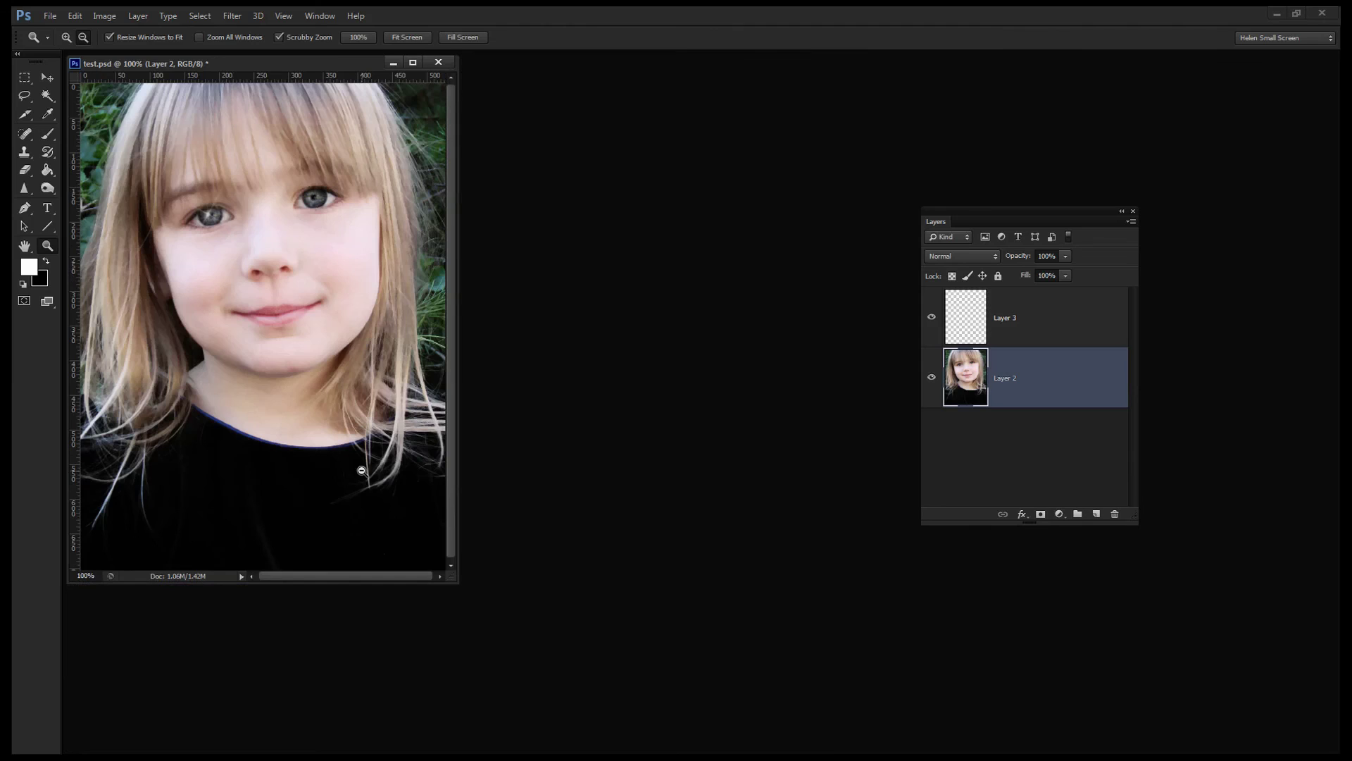
pyautogui.moveTo(449, 576); pyautogui.dragTo(553, 651)
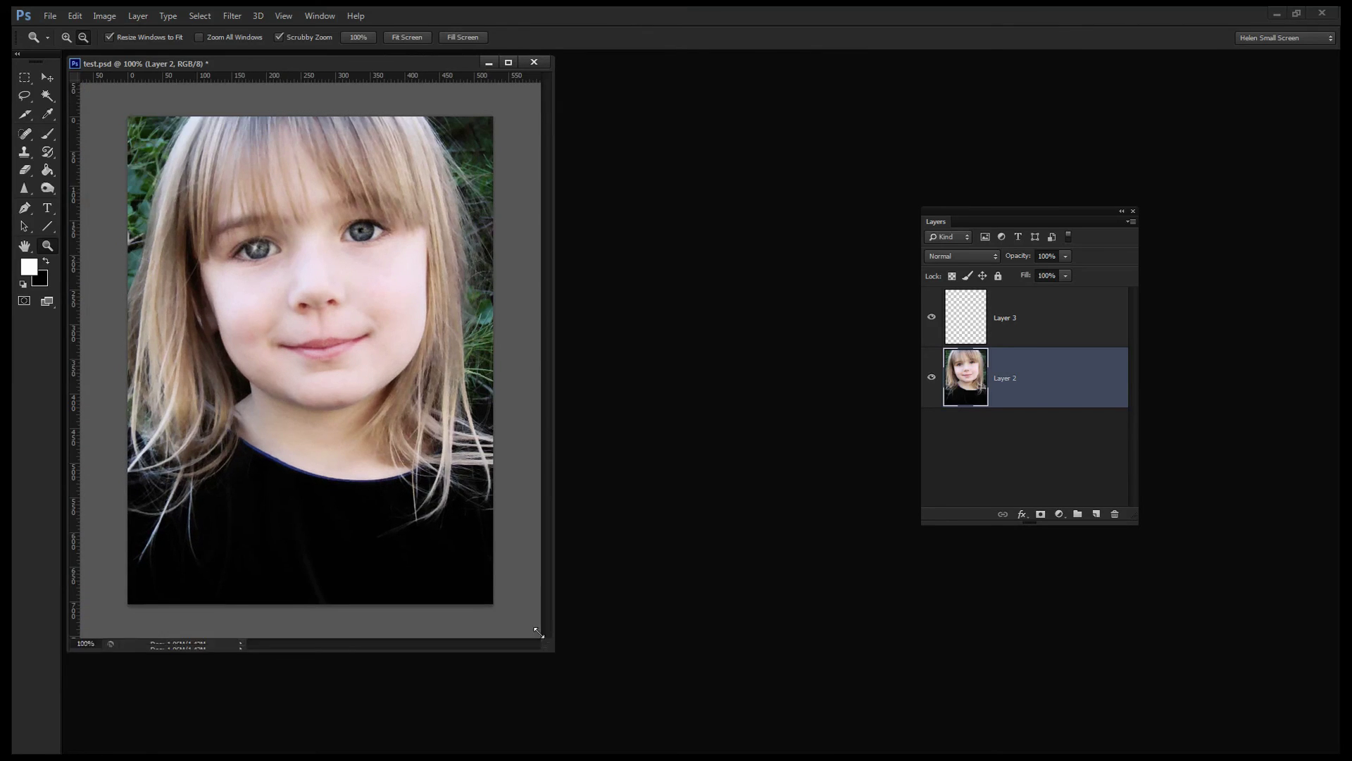
# Nudge the Layer 3 sparkle down with the Down arrow, leaving Layer 2 selected.
pyautogui.click(48, 79)
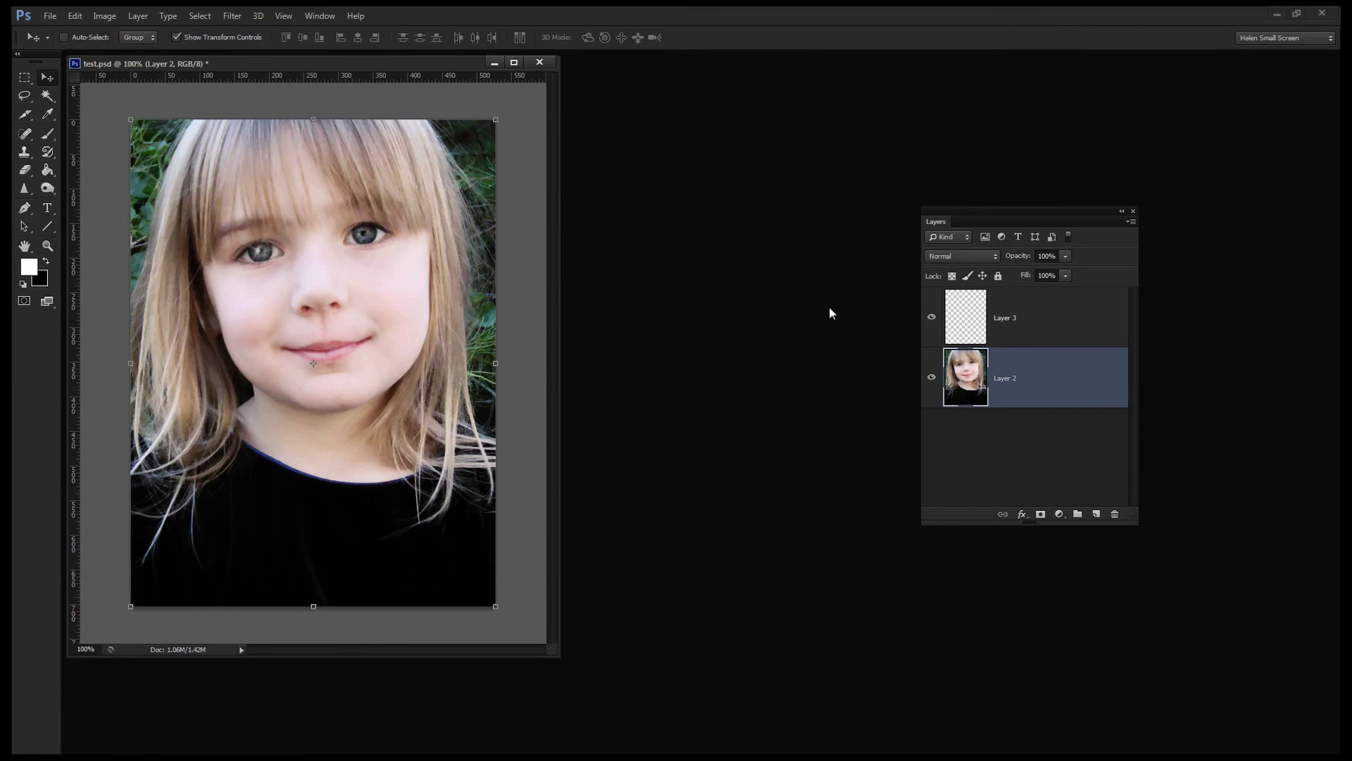
pyautogui.click(1012, 319)
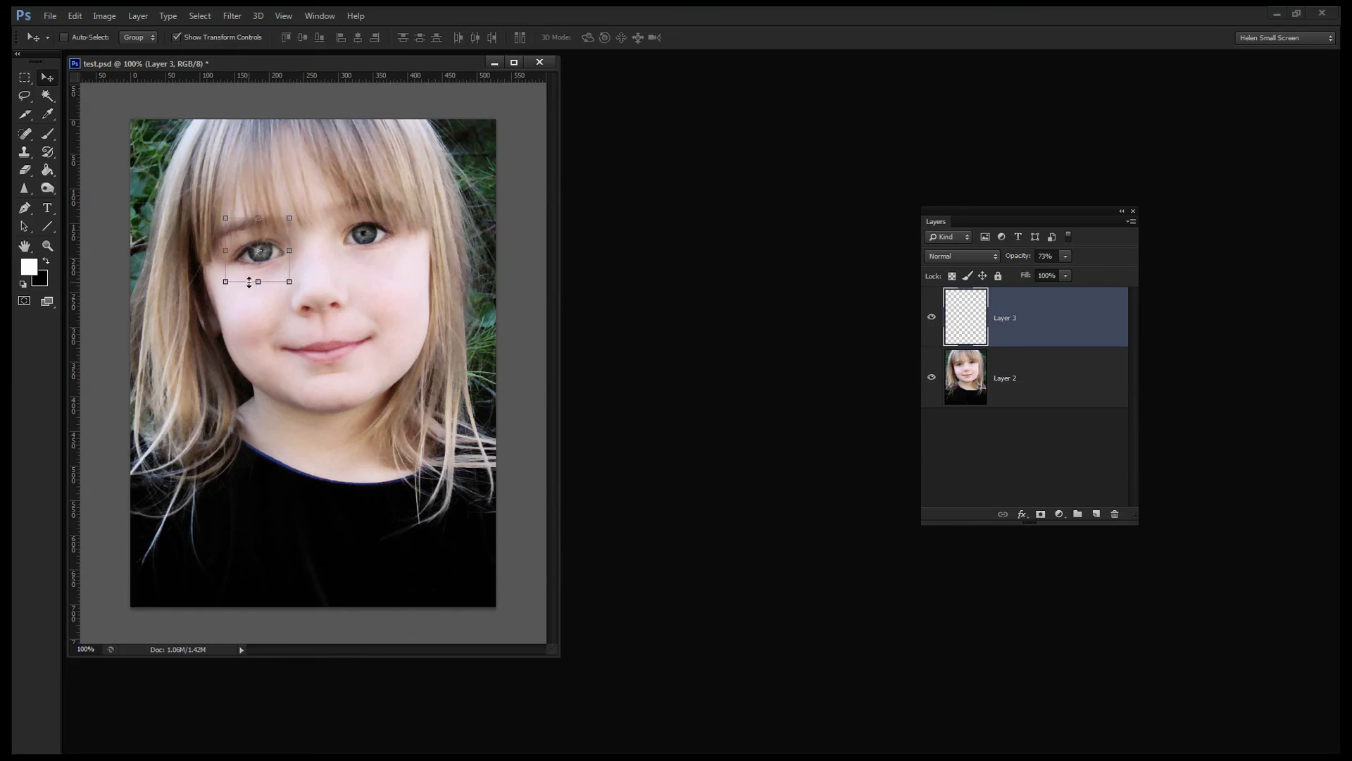
pyautogui.press('Down')
pyautogui.press('Down')
pyautogui.press('Down')
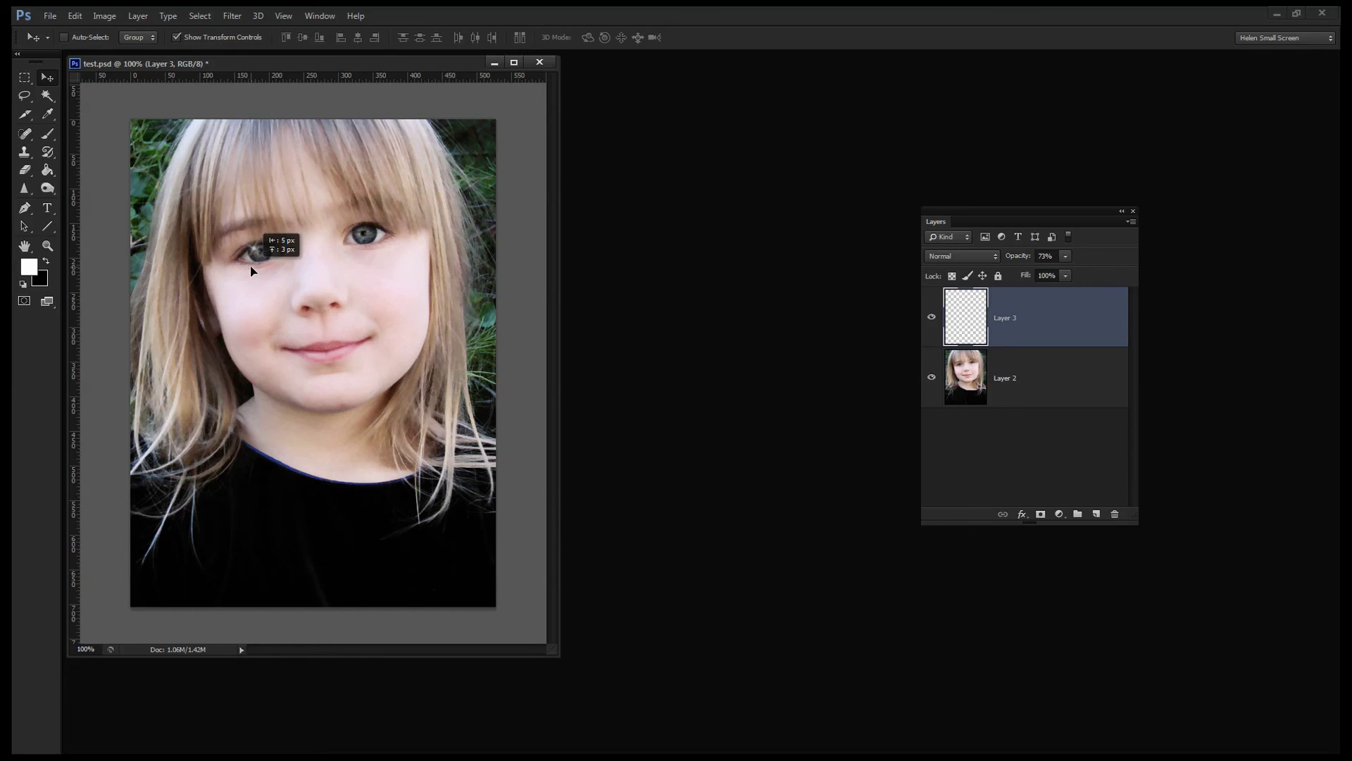
pyautogui.click(1053, 387)
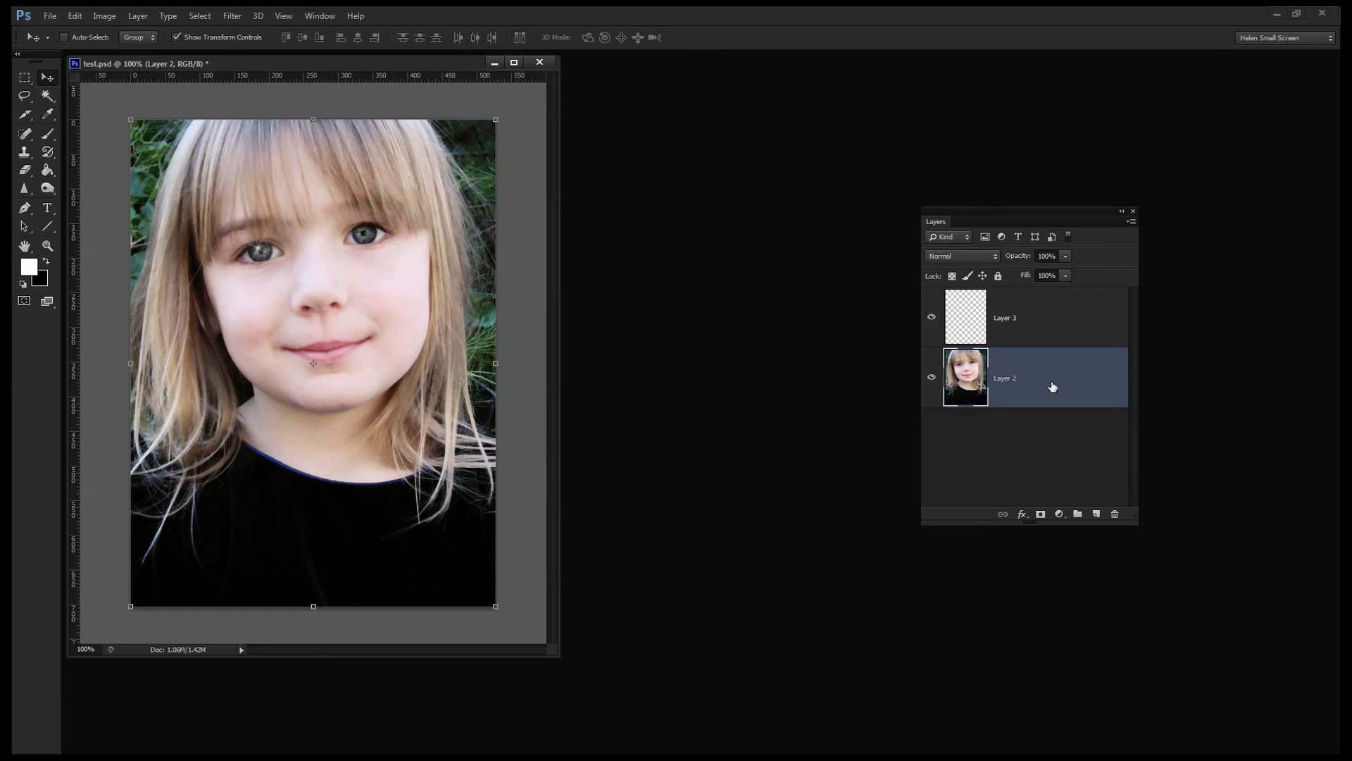
pyautogui.click(1064, 329)
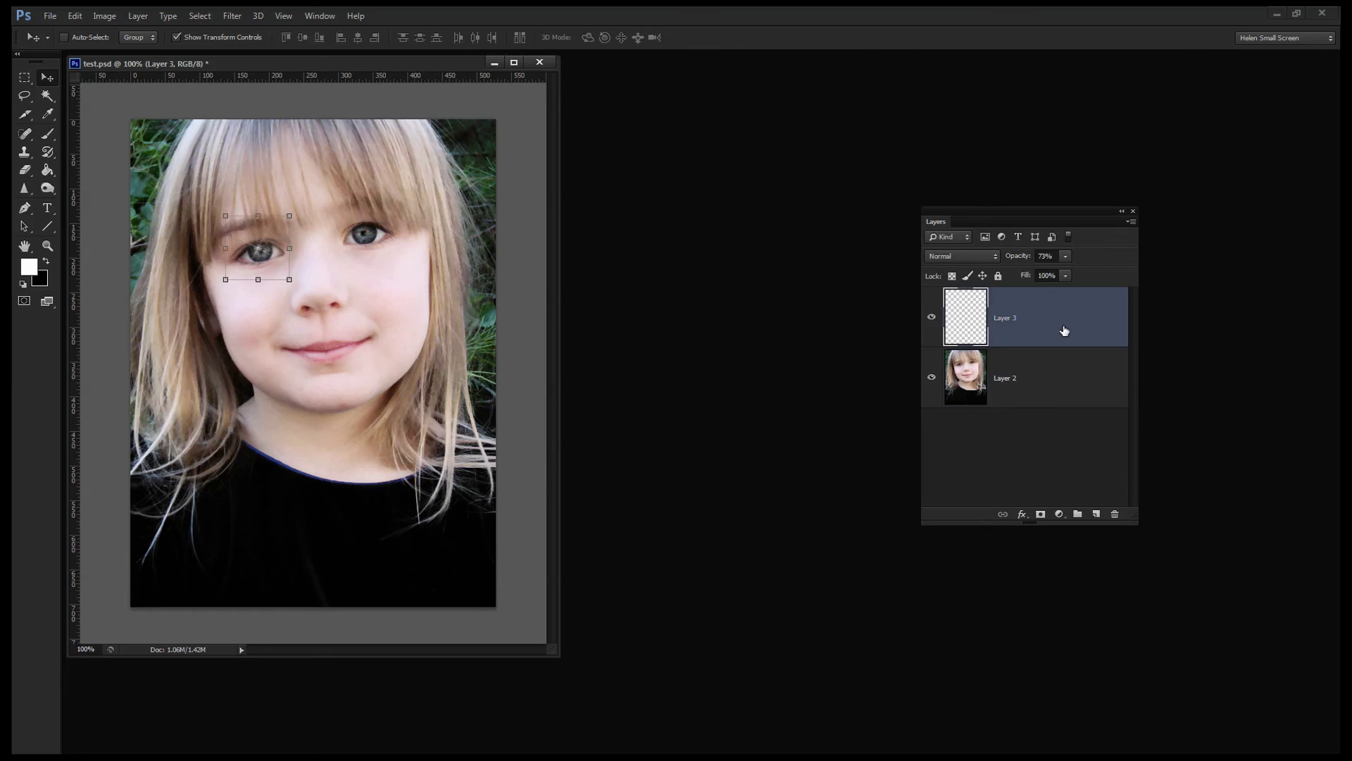
pyautogui.click(1073, 374)
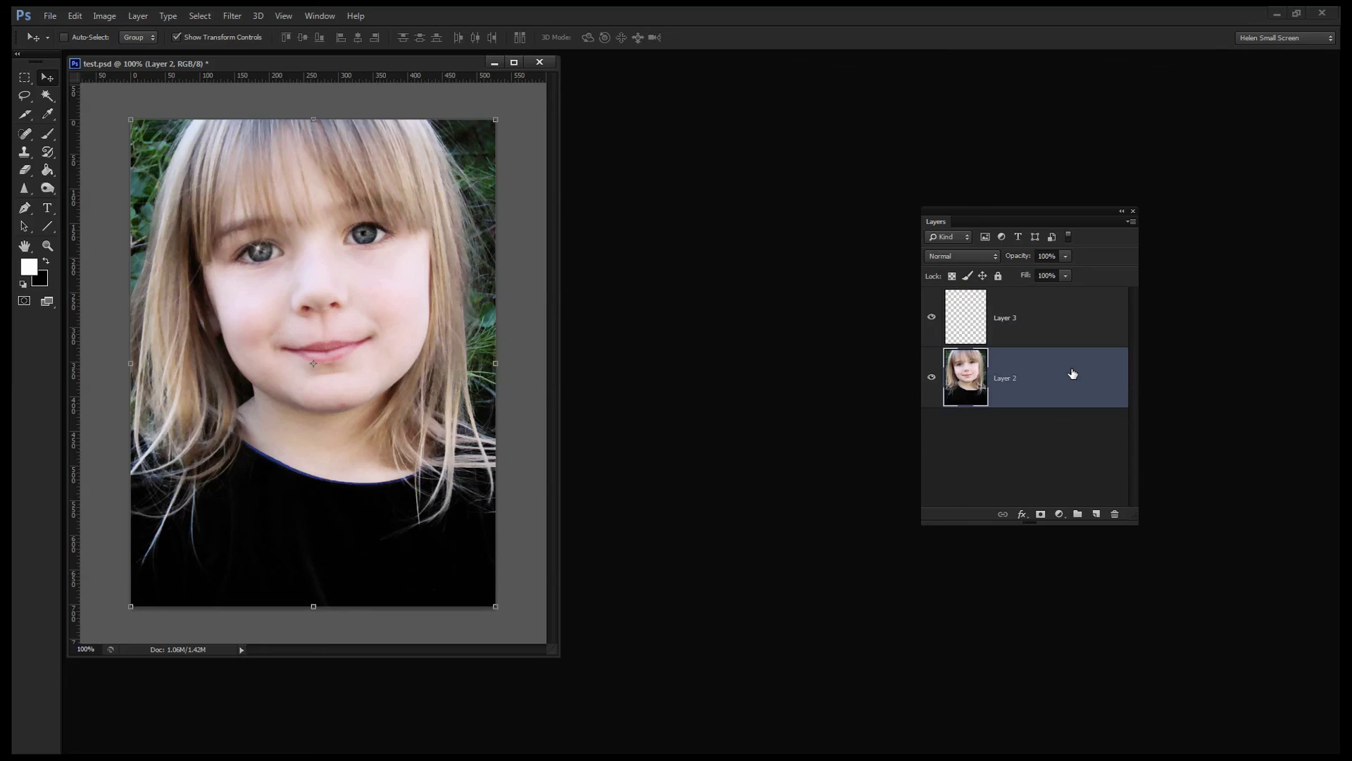